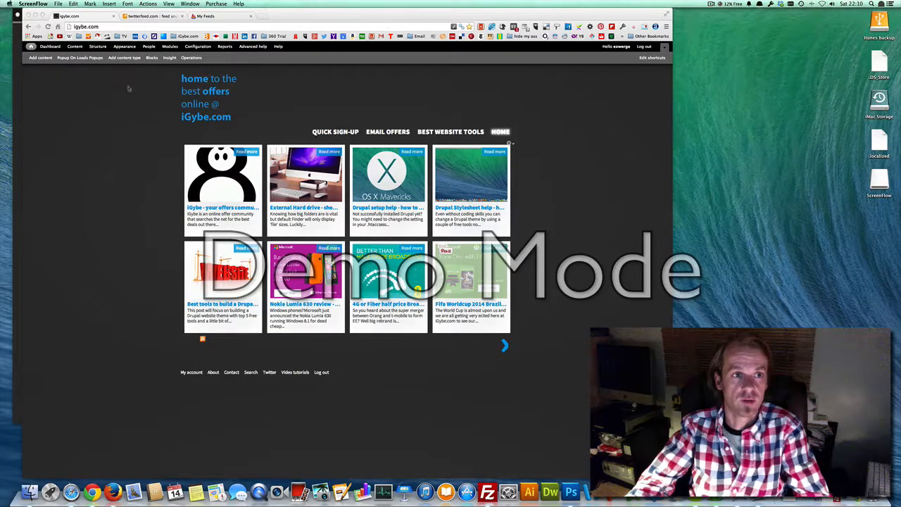
# Open the RSS feed of the igybe.com front page and select its web address
pyautogui.click(216, 344)
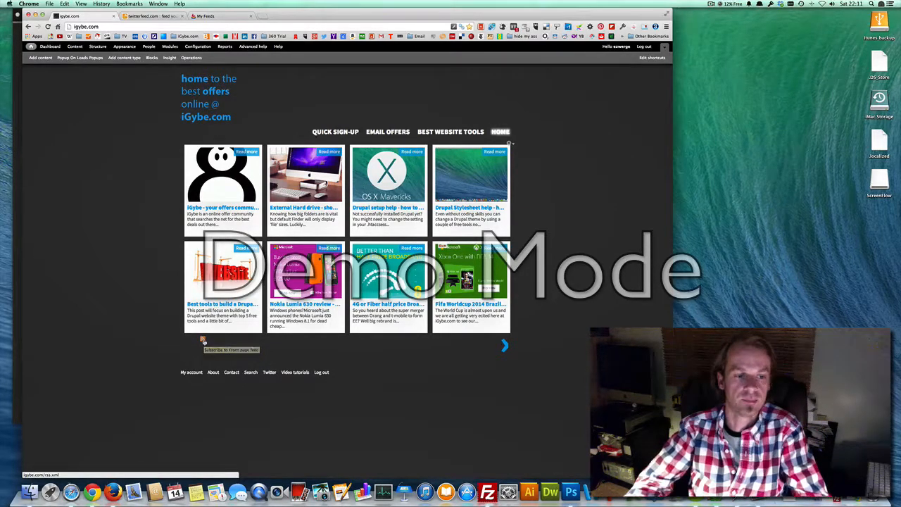
pyautogui.click(202, 340)
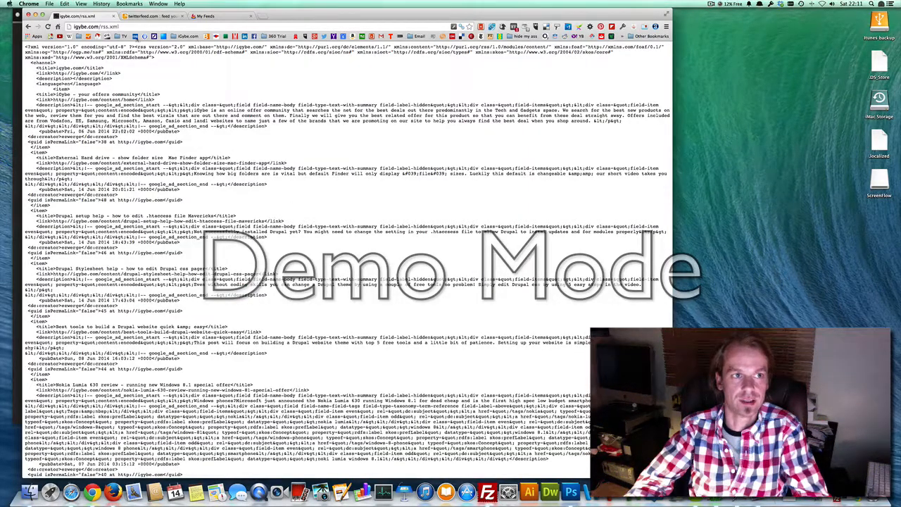
pyautogui.click(127, 26)
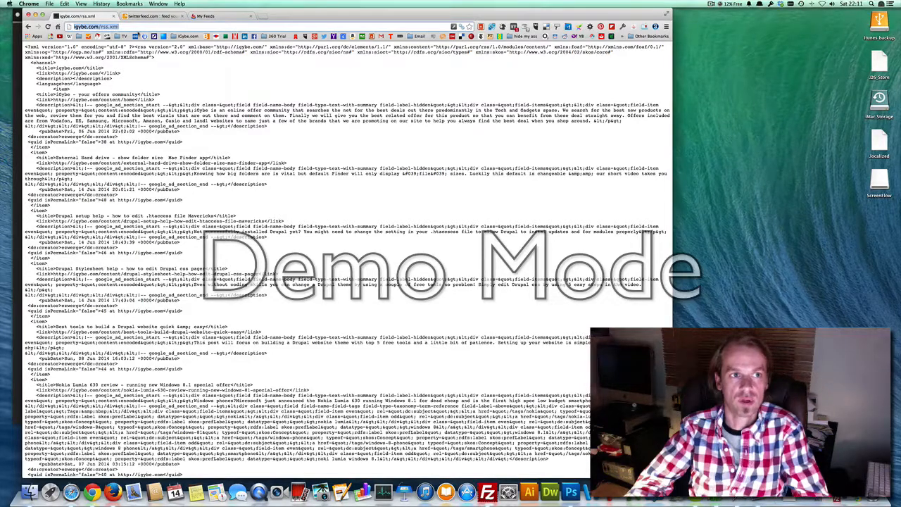
# Try to load the site's feed at igybe.com/feed.xml
pyautogui.click(109, 27)
pyautogui.moveTo(120, 27); pyautogui.dragTo(99, 27)
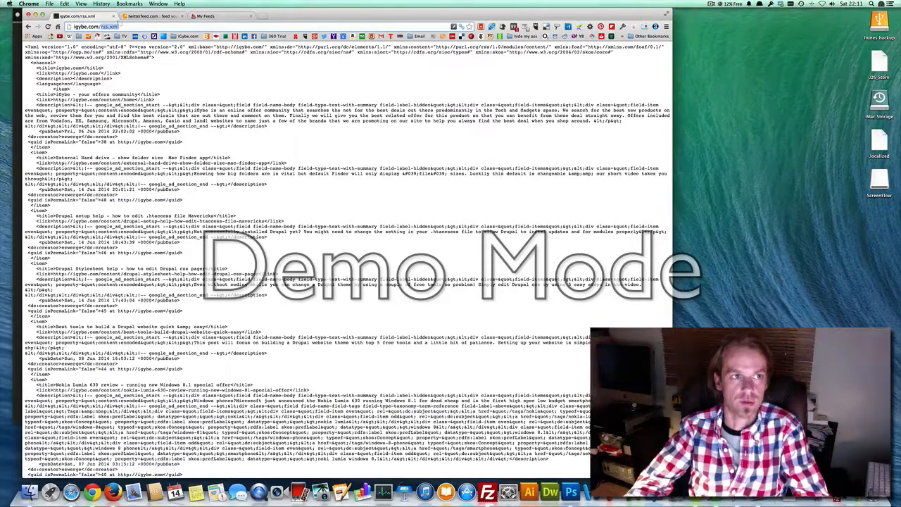
pyautogui.click(120, 27)
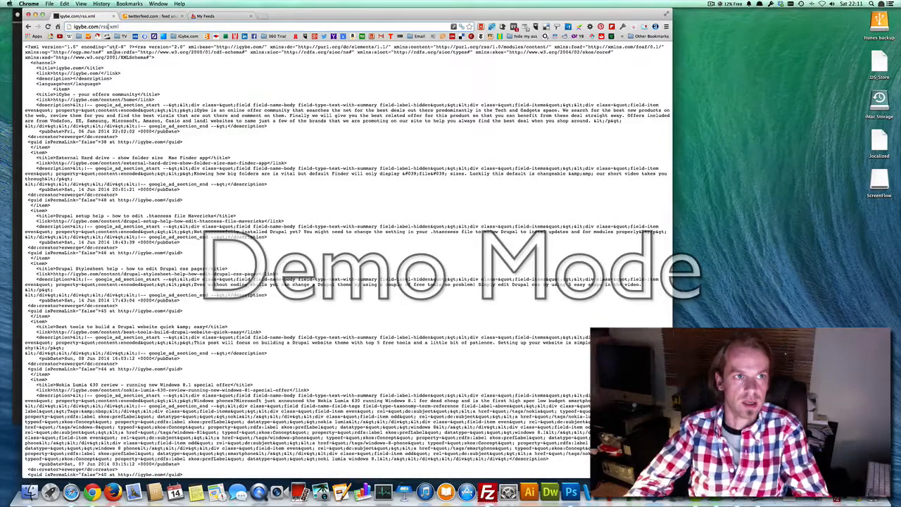
pyautogui.press('BackSpace')
pyautogui.press('BackSpace')
pyautogui.press('BackSpace')
pyautogui.write('feed')
pyautogui.press('Return')
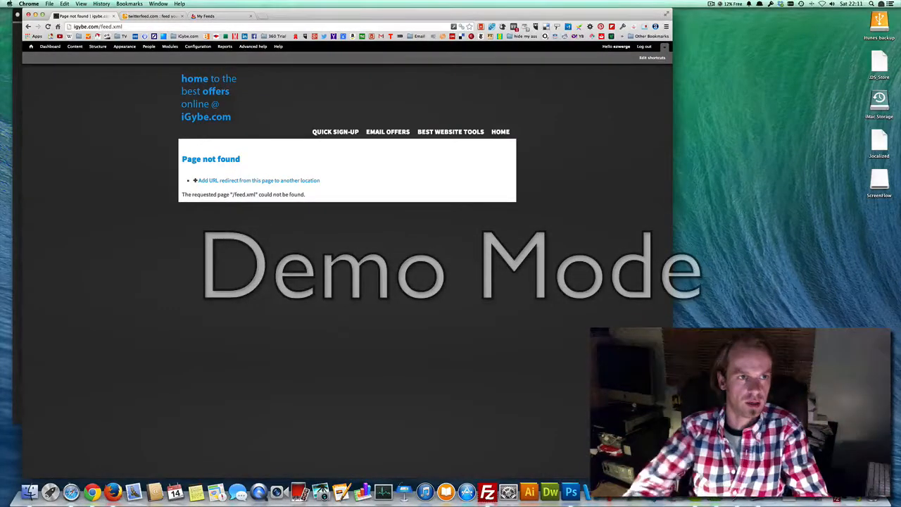
# Try to load the site's feed at igybe.com/feed
pyautogui.click(127, 27)
pyautogui.click(127, 28)
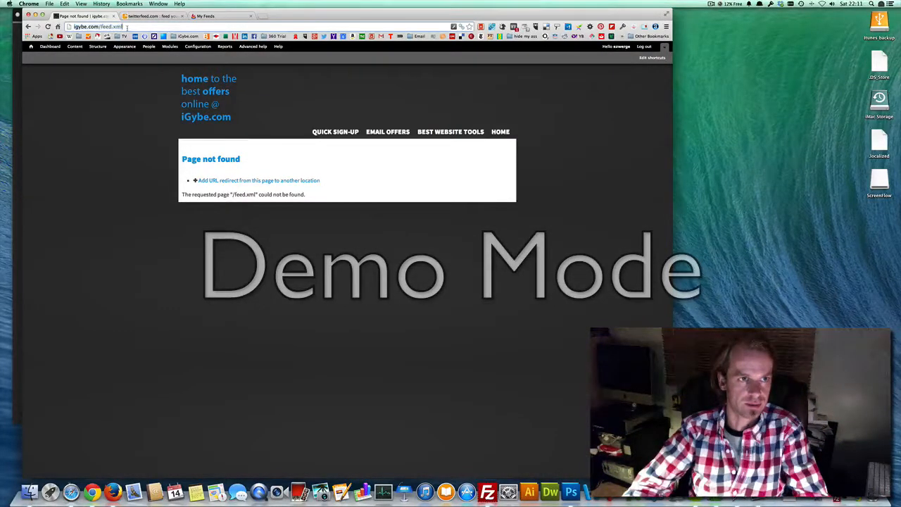
pyautogui.press('BackSpace')
pyautogui.press('BackSpace')
pyautogui.press('BackSpace')
pyautogui.press('BackSpace')
pyautogui.press('Return')
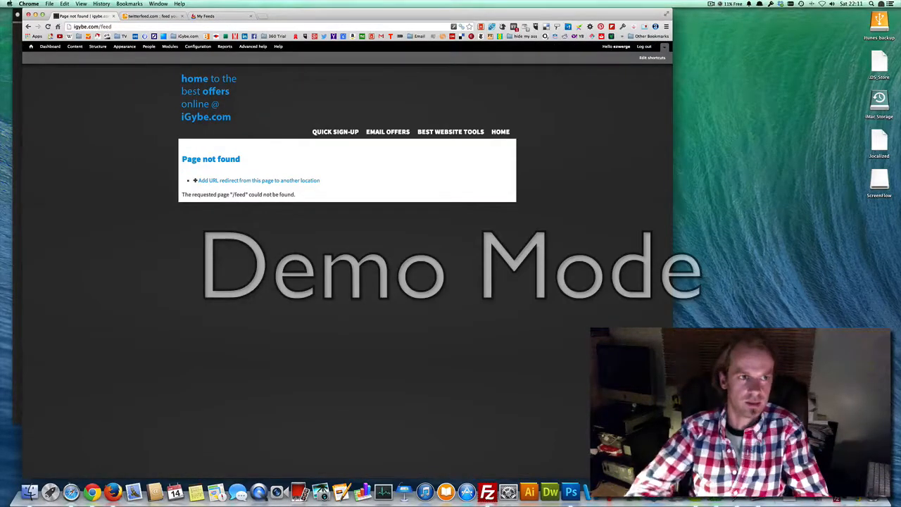
# Go back to the feed at igybe.com/rss.xml and copy its full address
pyautogui.click(28, 26)
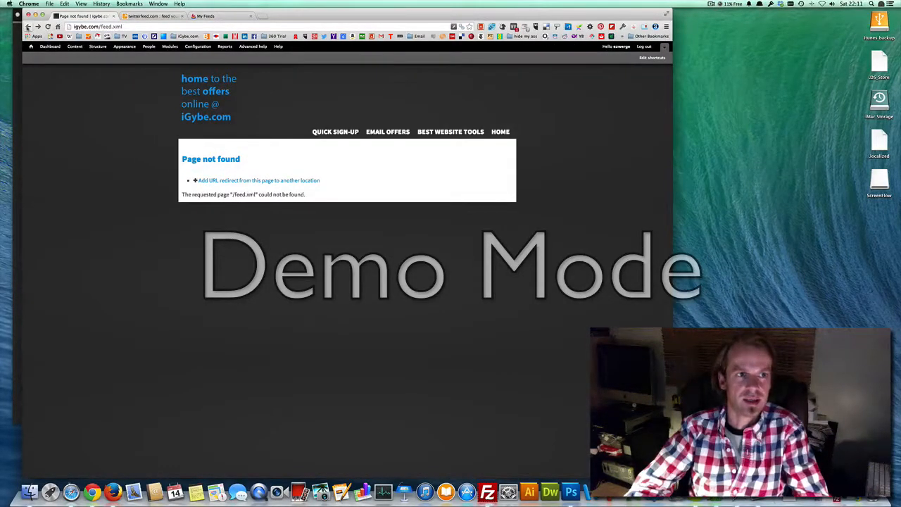
pyautogui.click(28, 26)
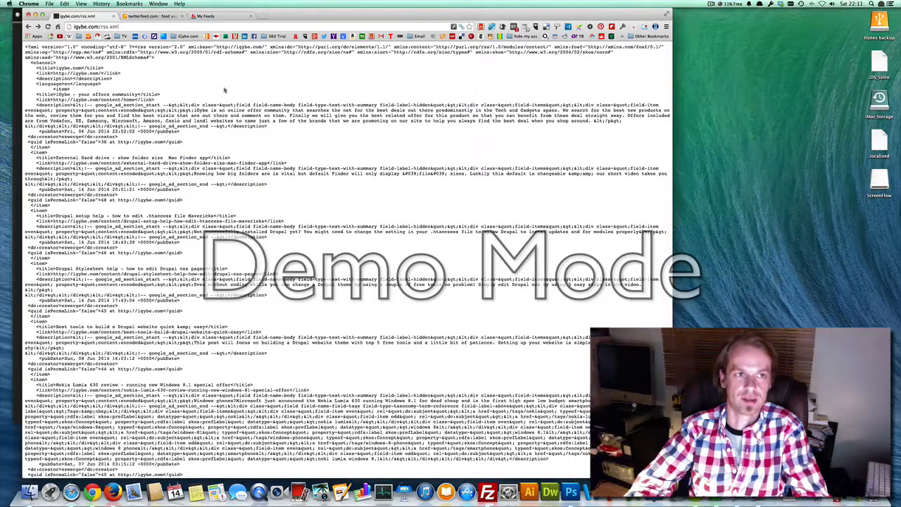
pyautogui.click(165, 26)
pyautogui.press('cmd+c')
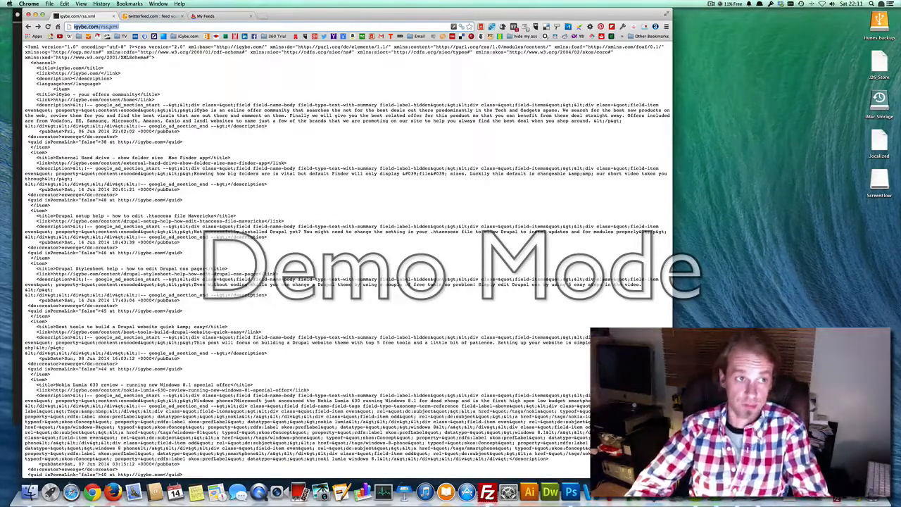
# Reopen the RSS feed from the igybe.com home page and view the Twitterfeed and FeedBurner feed lists
pyautogui.click(28, 26)
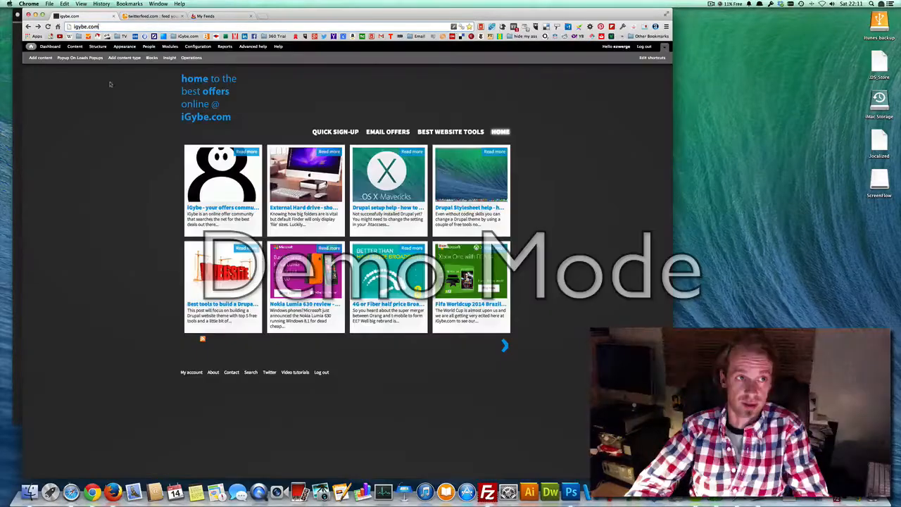
pyautogui.click(202, 341)
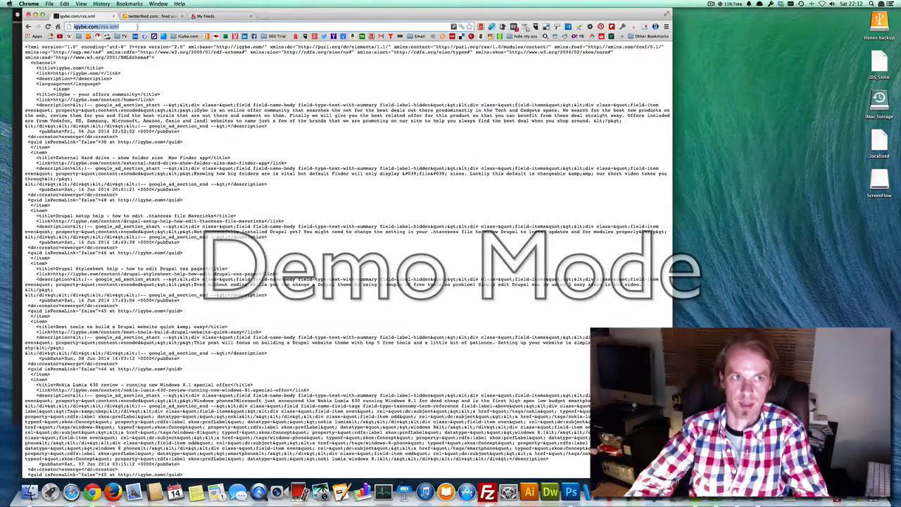
pyautogui.click(144, 16)
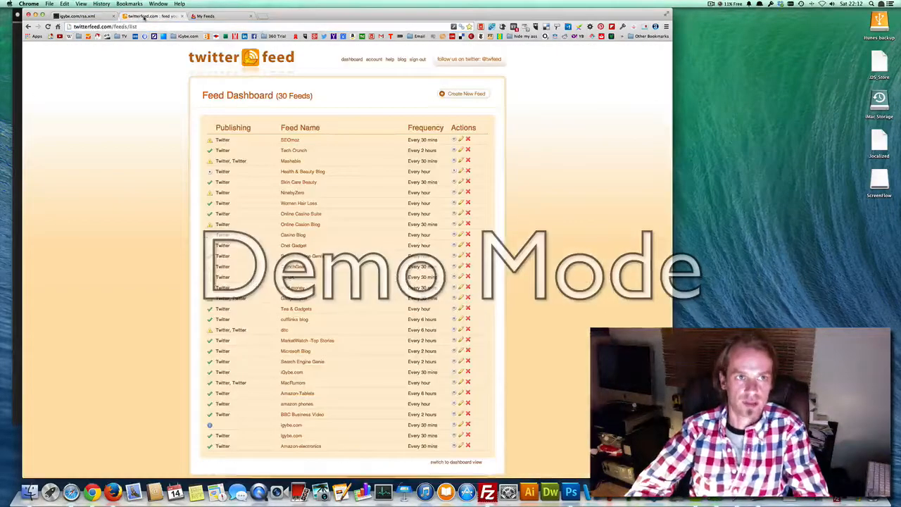
pyautogui.click(205, 16)
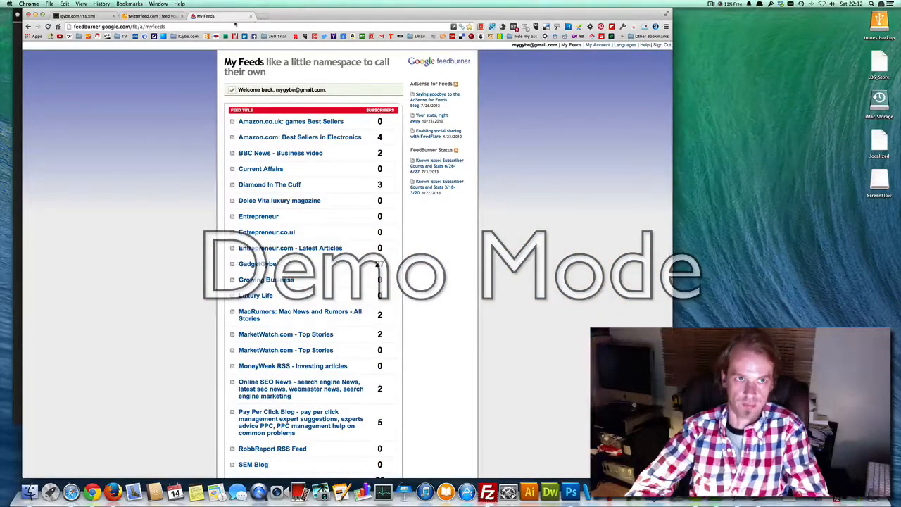
# Open the FeedBurner sign-in page in a new tab and return to the signed-in My Feeds page
pyautogui.click(259, 16)
pyautogui.write('feedburner.')
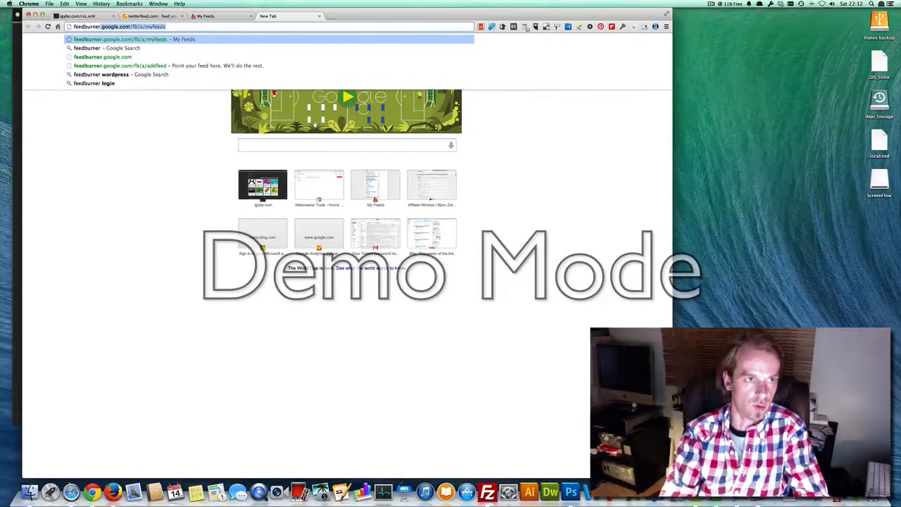
pyautogui.press('BackSpace')
pyautogui.press('Return')
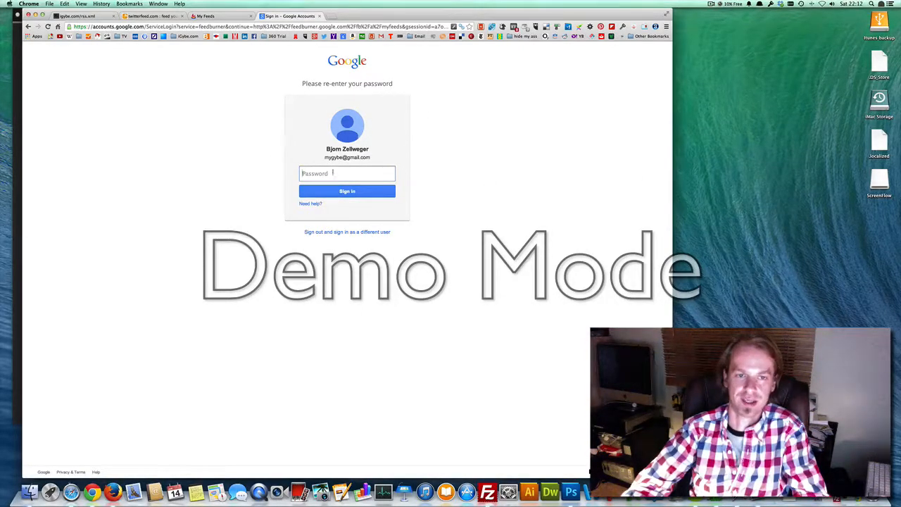
pyautogui.click(221, 17)
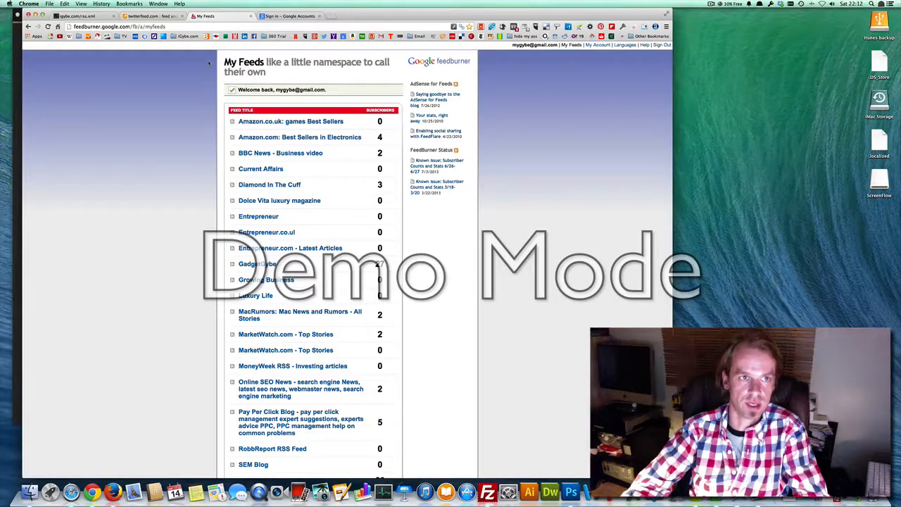
pyautogui.scroll(-8, 158, 100)
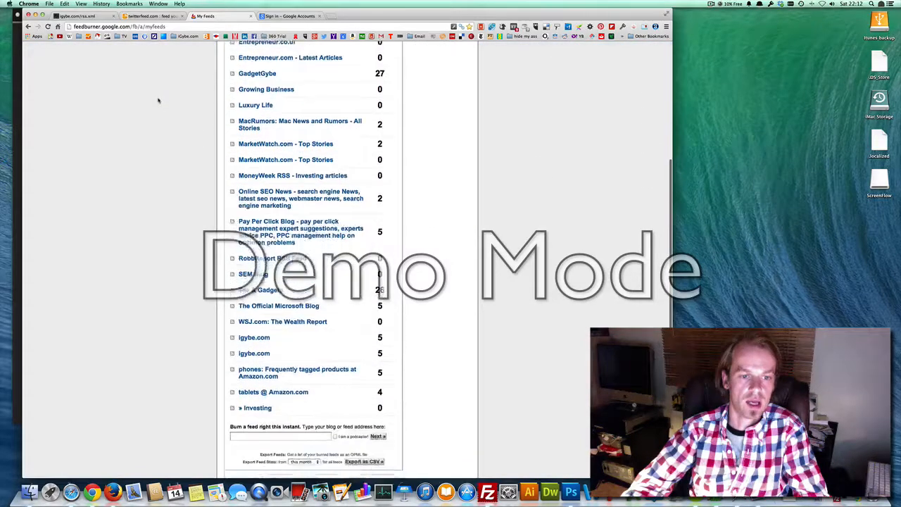
pyautogui.scroll(3, 383, 257)
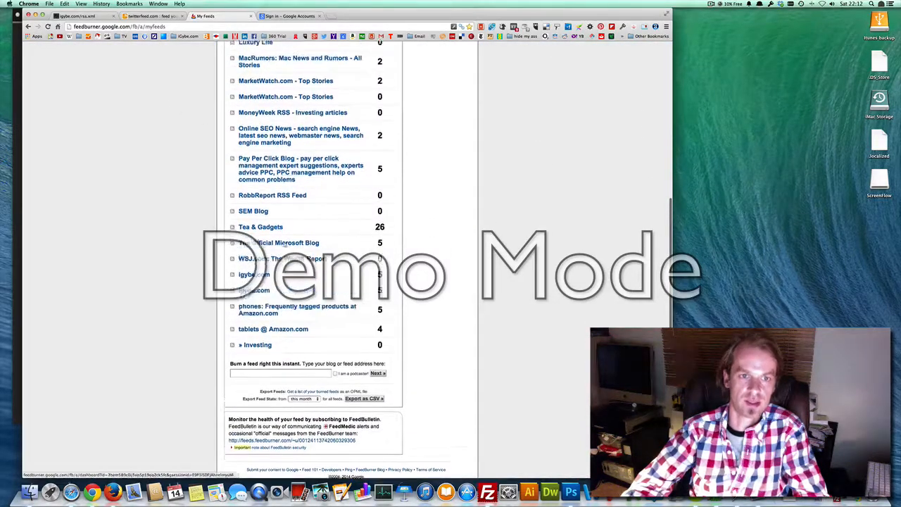
pyautogui.scroll(-3, 369, 273)
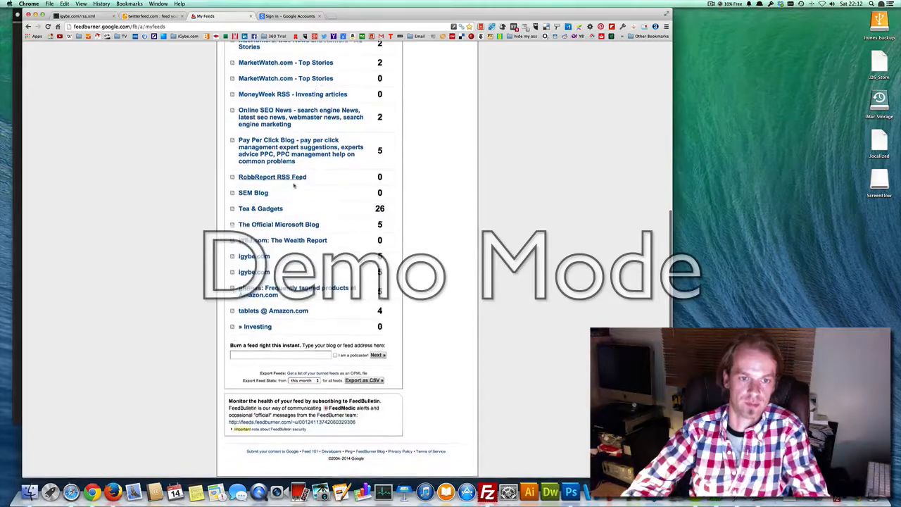
pyautogui.click(267, 356)
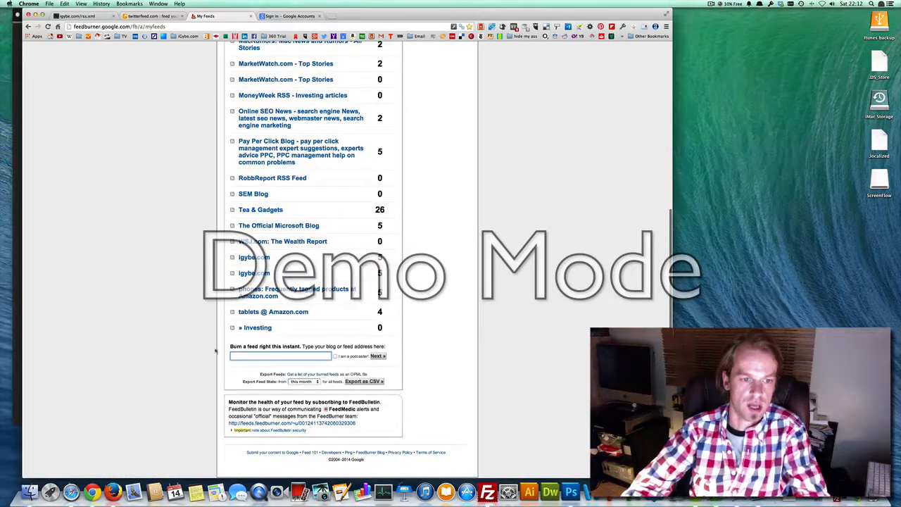
pyautogui.click(84, 15)
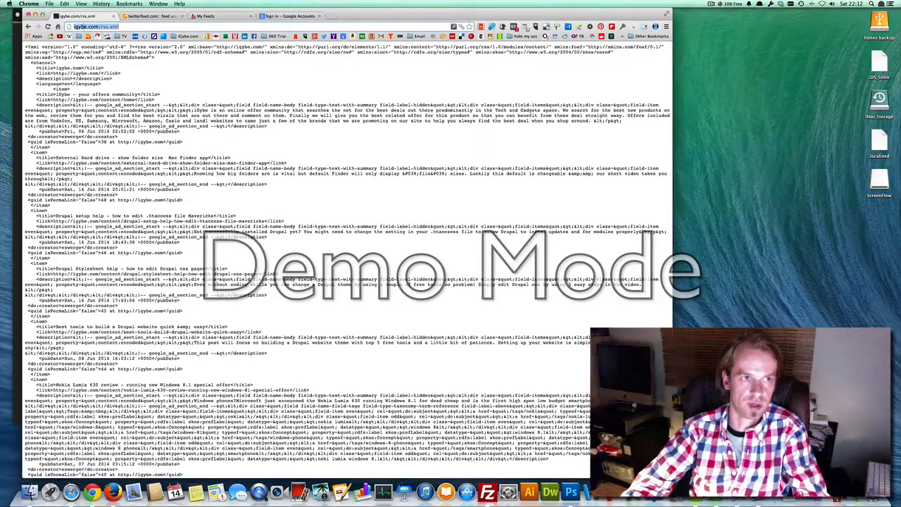
pyautogui.click(205, 16)
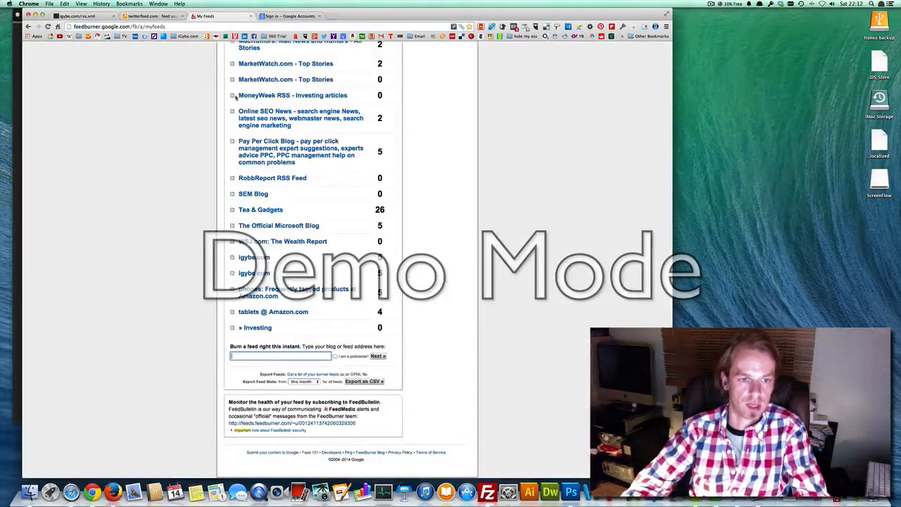
pyautogui.press('cmd+v')
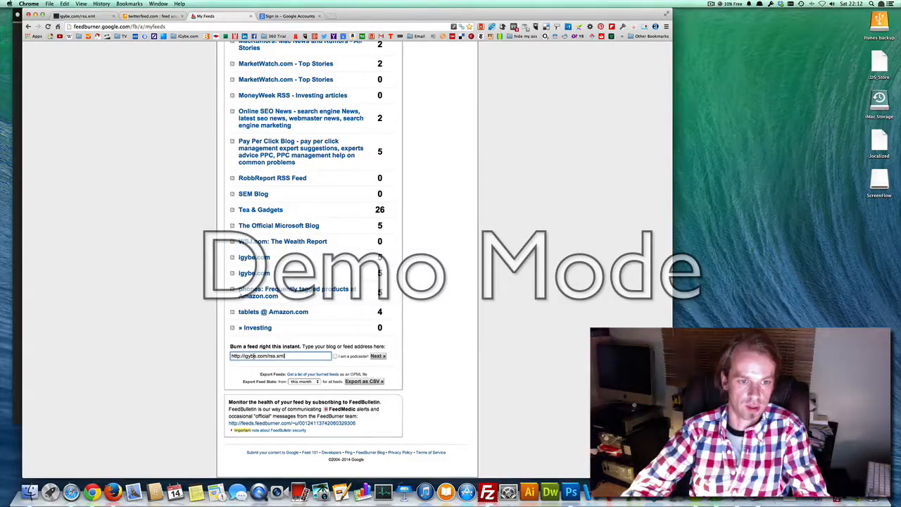
pyautogui.click(378, 356)
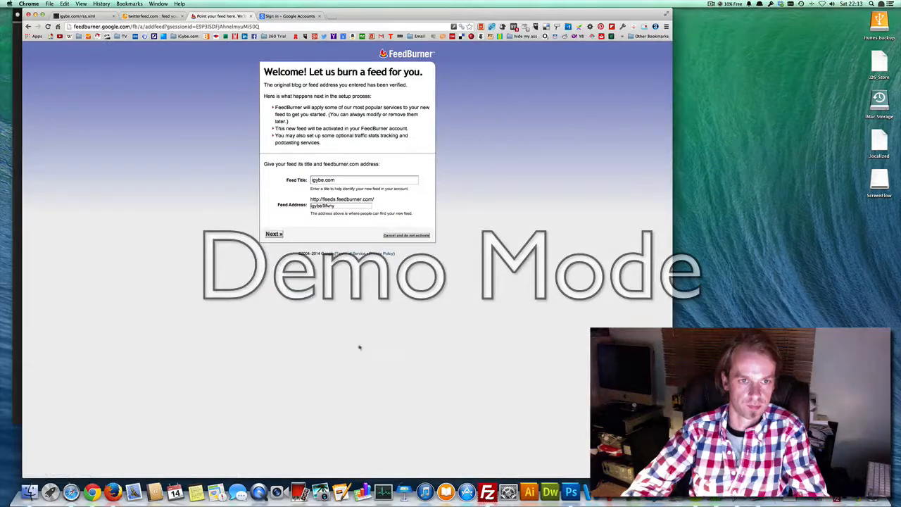
# Set the new feed's title to "iGybe - feed demo"
pyautogui.moveTo(340, 180); pyautogui.dragTo(301, 180)
pyautogui.write('iGybe')
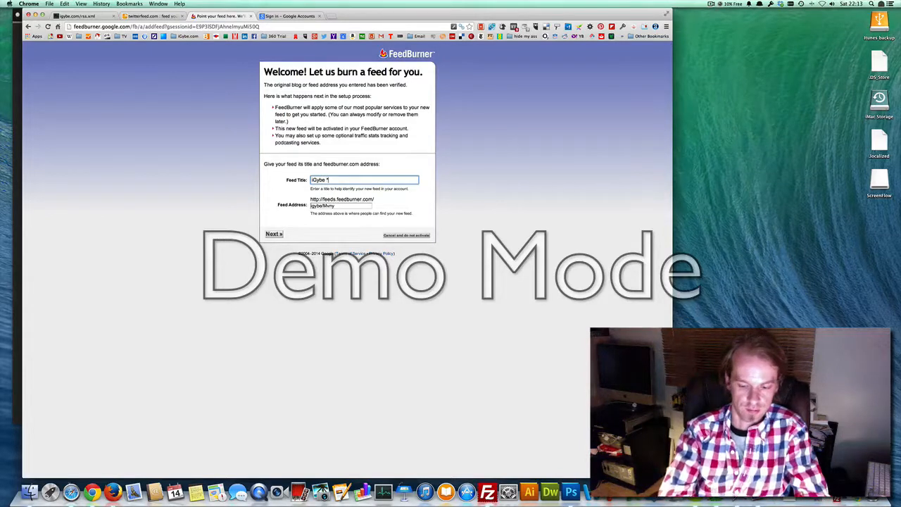
pyautogui.write(' - feed demo')
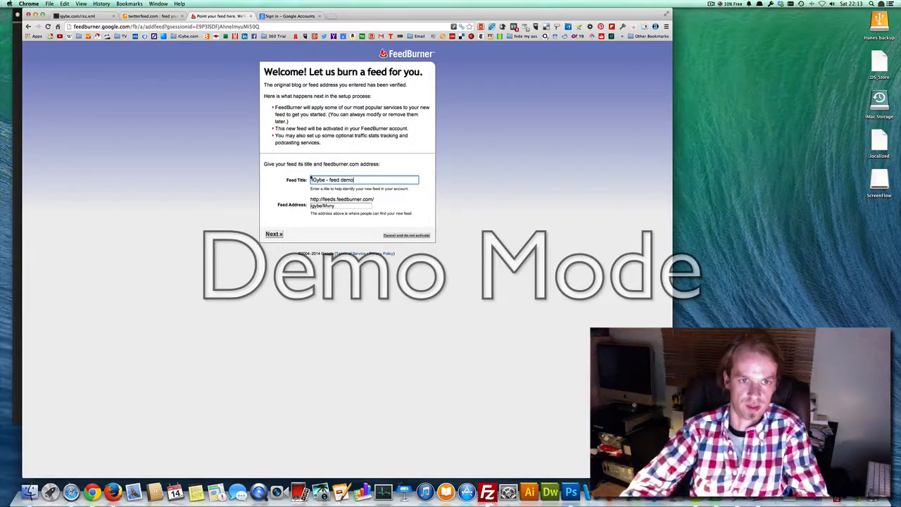
pyautogui.press('Tab')
# Replace the suggested feed address with igybe/rss_feed and activate the feed
pyautogui.doubleClick(333, 204)
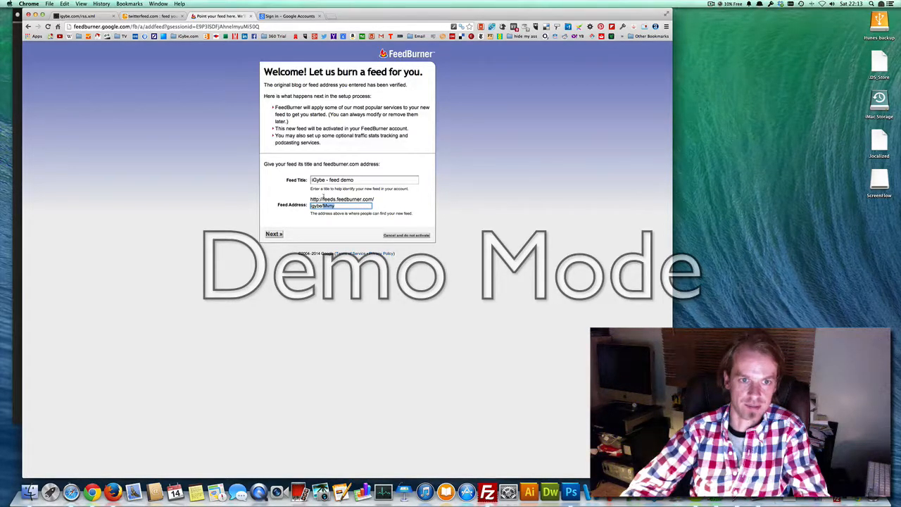
pyautogui.click(325, 199)
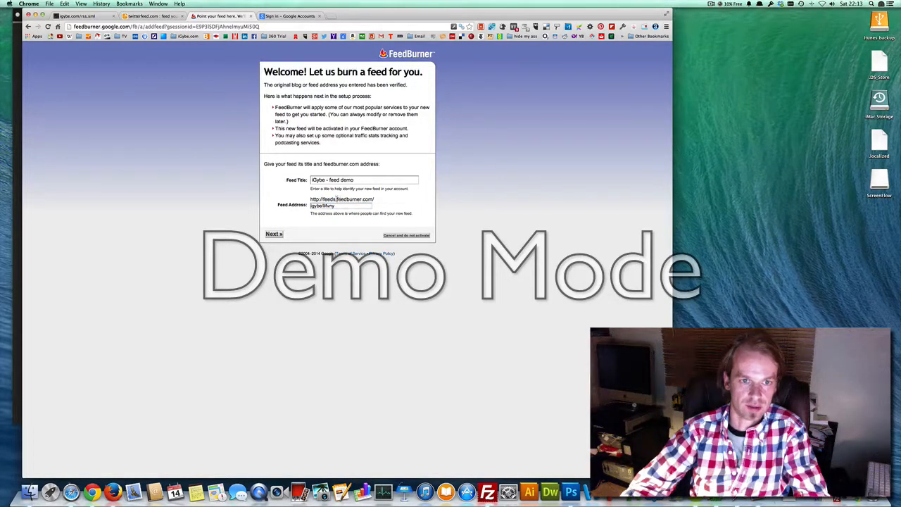
pyautogui.moveTo(333, 199)
pyautogui.mouseDown()
pyautogui.moveTo(375, 200)
pyautogui.moveTo(325, 206)
pyautogui.mouseUp()
pyautogui.click(376, 201)
pyautogui.click(348, 205)
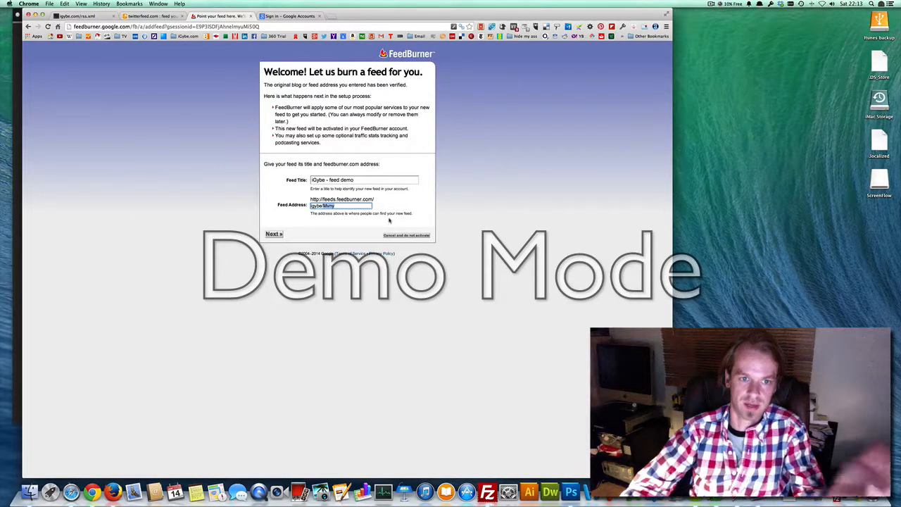
pyautogui.press('BackSpace')
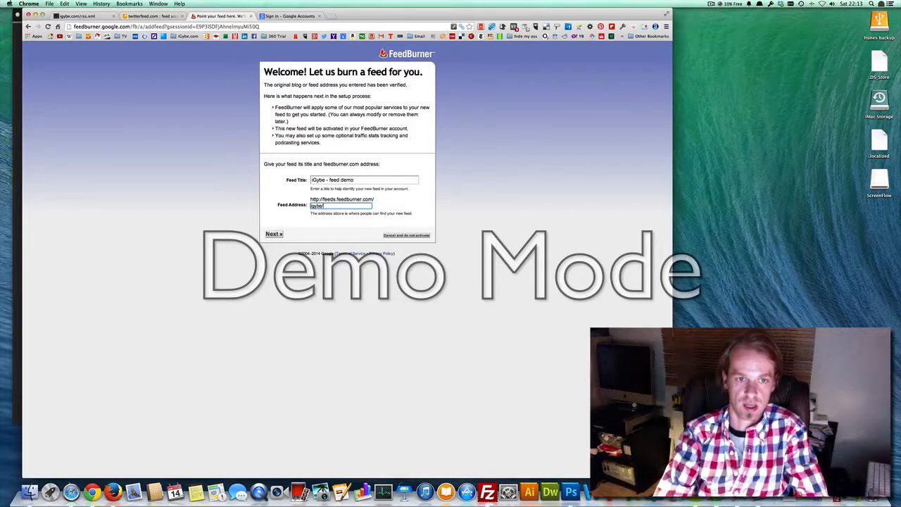
pyautogui.press('BackSpace')
pyautogui.press('BackSpace')
pyautogui.press('BackSpace')
pyautogui.press('BackSpace')
pyautogui.press('BackSpace')
pyautogui.press('BackSpace')
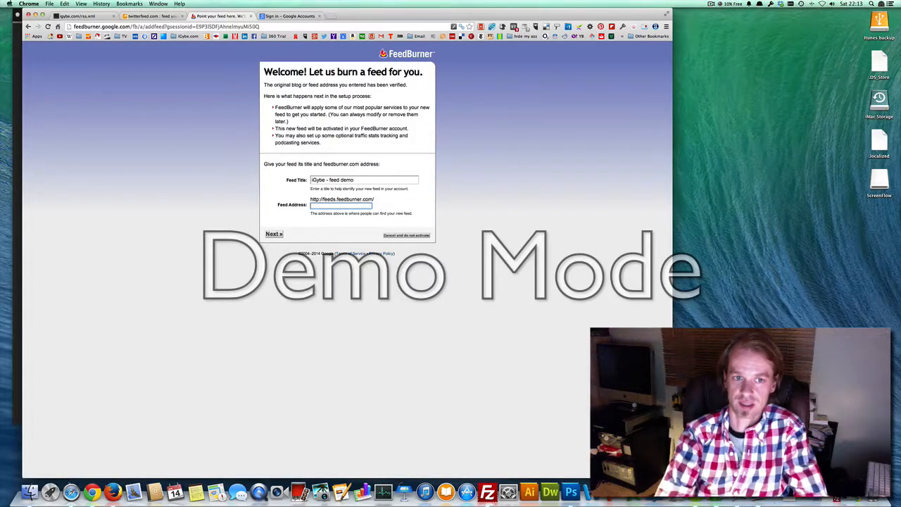
pyautogui.write('igybe/')
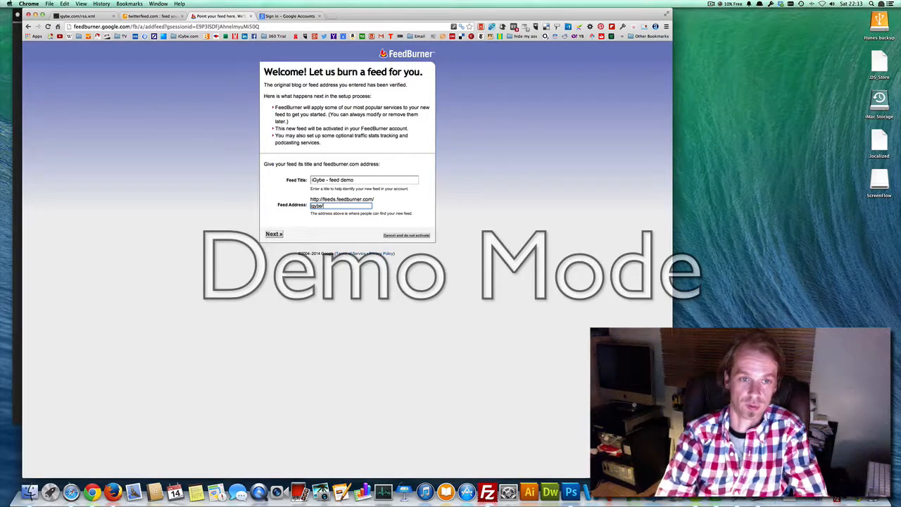
pyautogui.write('-rss')
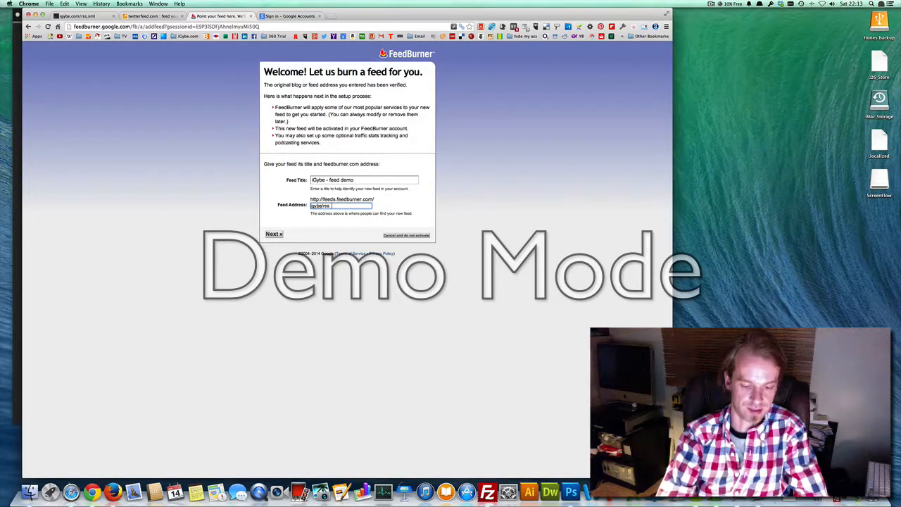
pyautogui.write('-feed')
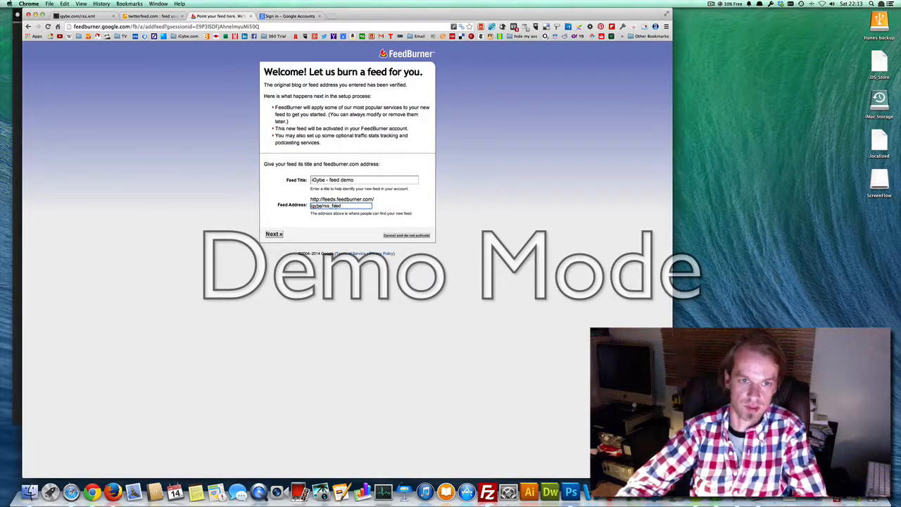
pyautogui.click(276, 233)
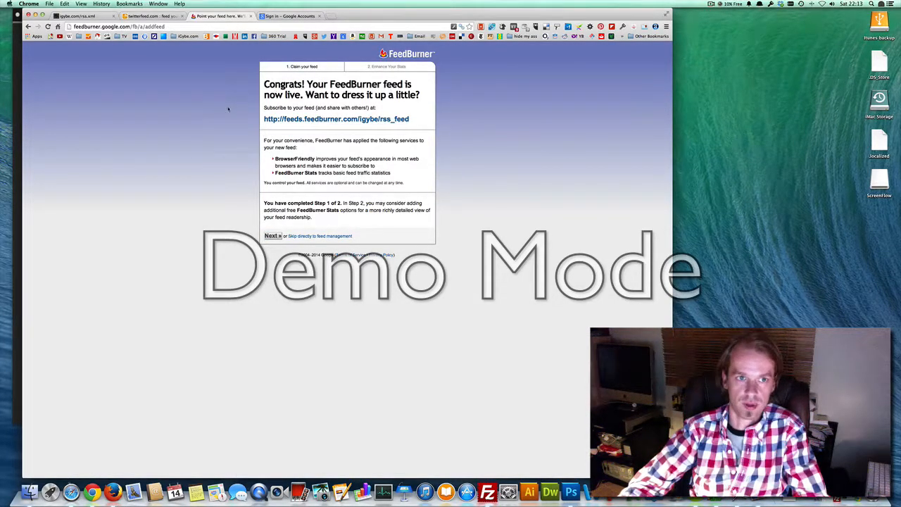
# Enable Clickthroughs and the "I want more!" item view and reach tracking in FeedBurner Stats, and complete the feed setup
pyautogui.click(273, 235)
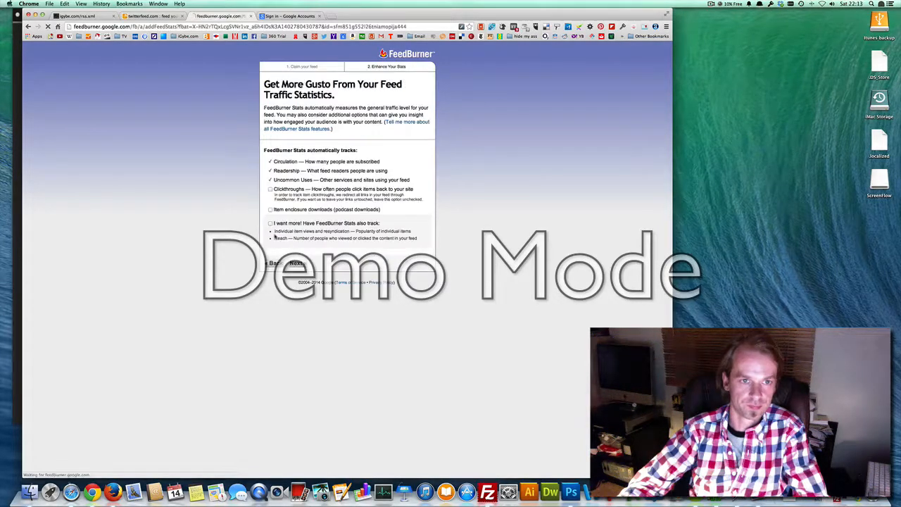
pyautogui.click(270, 190)
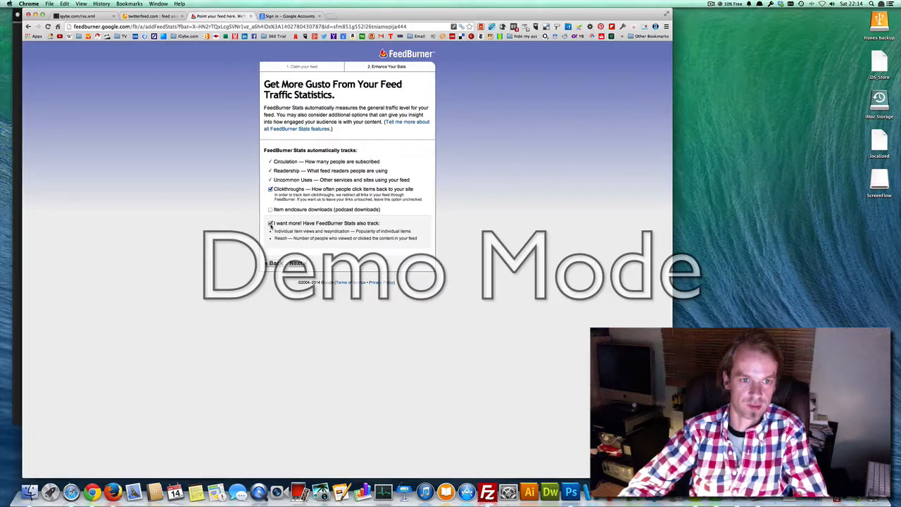
pyautogui.moveTo(314, 224); pyautogui.dragTo(385, 222)
pyautogui.click(326, 230)
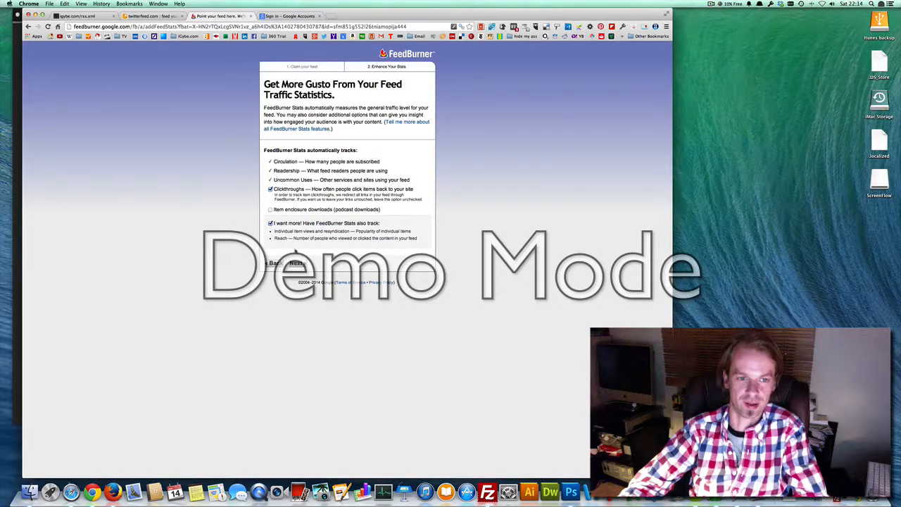
pyautogui.click(296, 263)
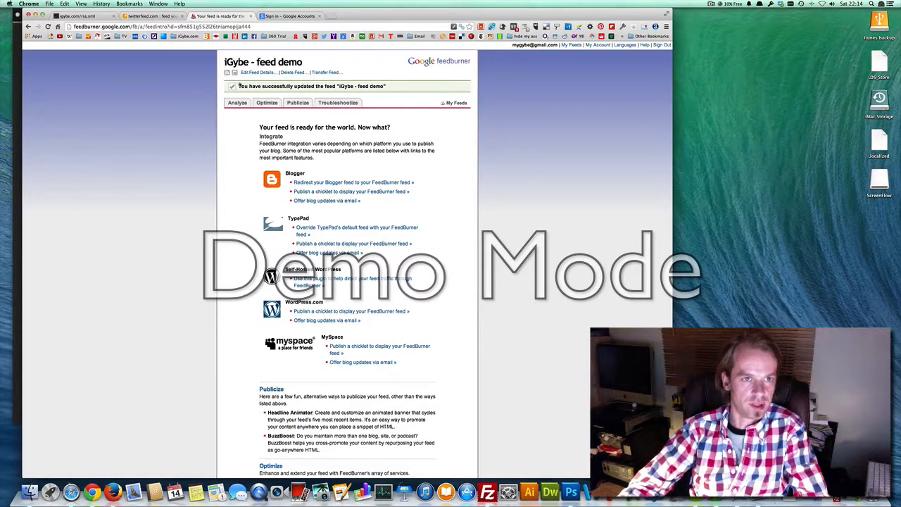
# Review the feed's update confirmation, its stats dashboard and its optimization services
pyautogui.moveTo(315, 86); pyautogui.dragTo(392, 88)
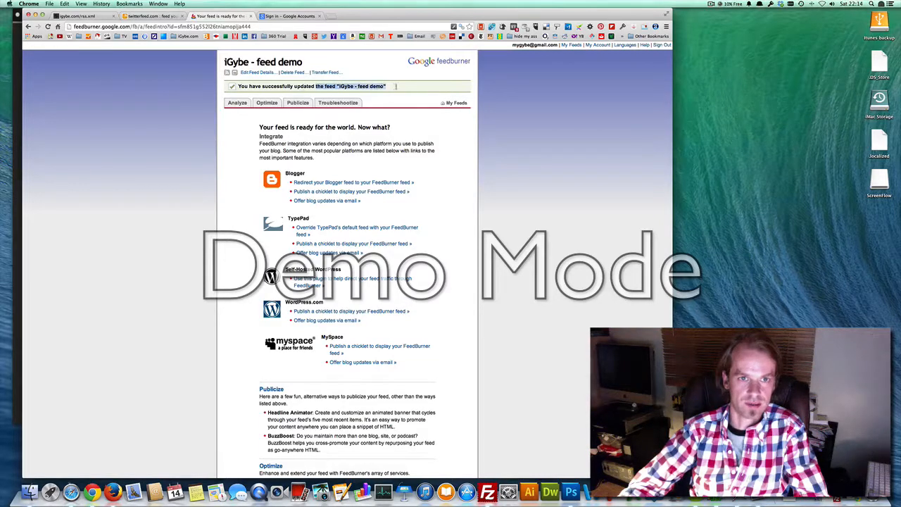
pyautogui.click(394, 89)
pyautogui.click(238, 103)
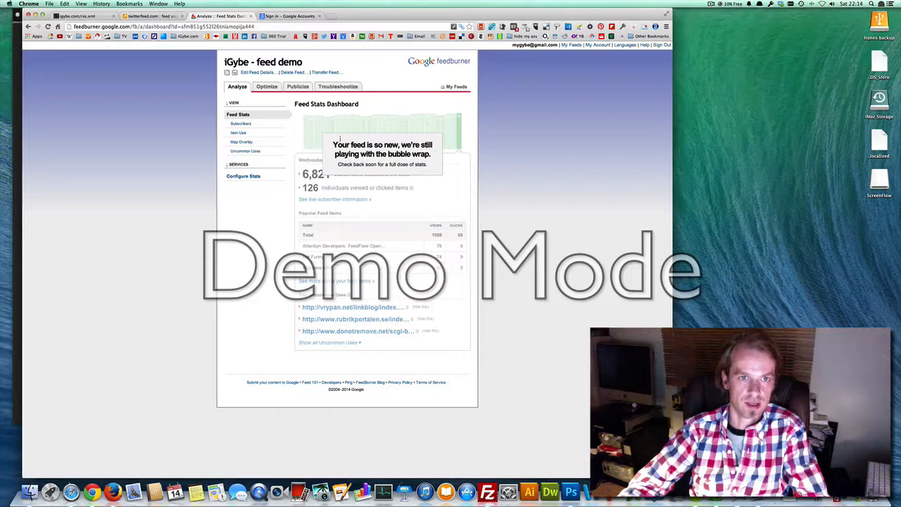
pyautogui.click(271, 89)
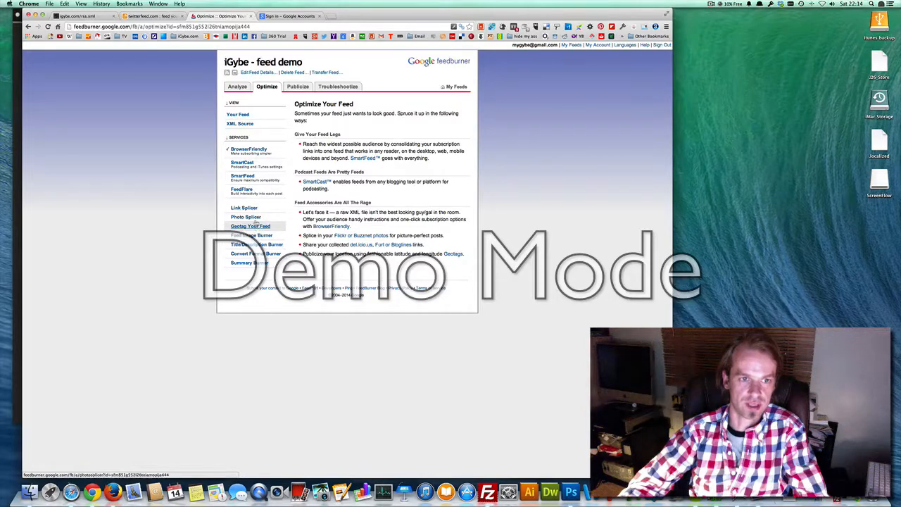
# Open the feed's details for editing and copy the custom part of its feed address, igybe/rss_feed
pyautogui.click(256, 74)
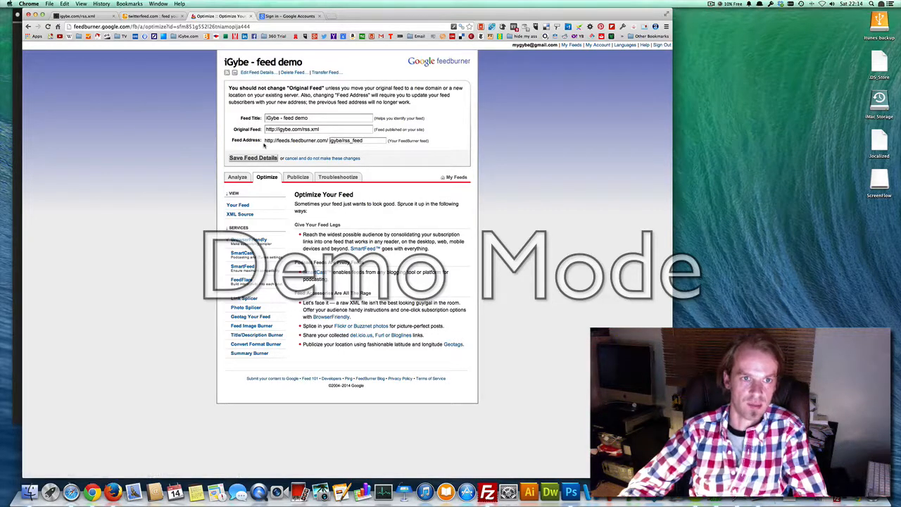
pyautogui.click(365, 141)
pyautogui.moveTo(365, 141); pyautogui.dragTo(328, 141)
pyautogui.press('super+c')
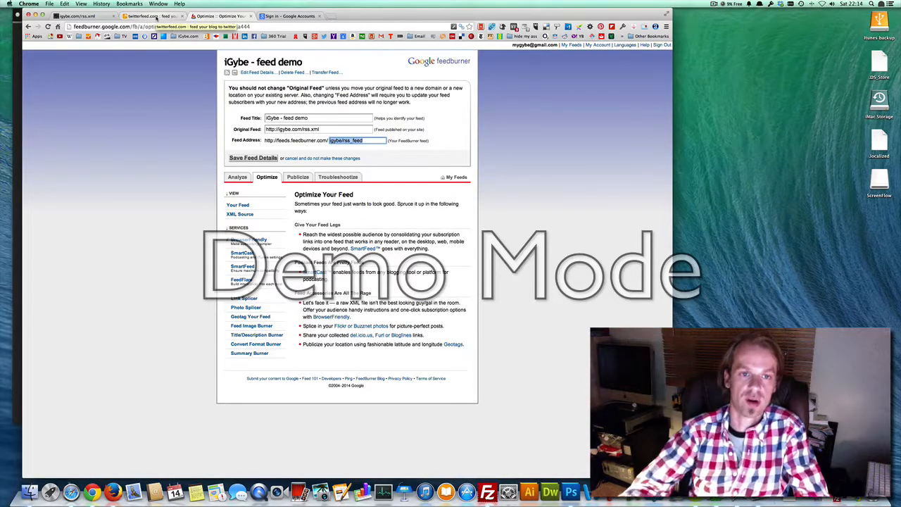
# Examine the raw XML entries of igybe.com/rss.xml and return to the FeedBurner feed details
pyautogui.click(90, 16)
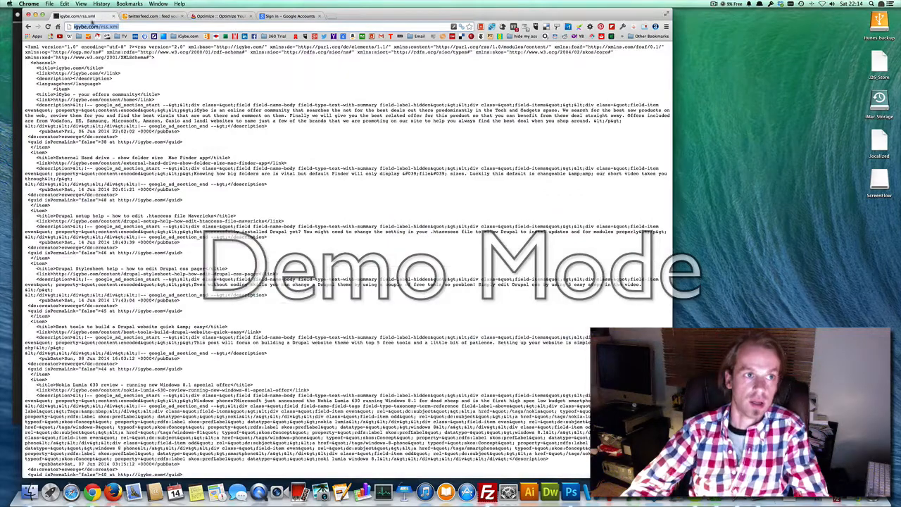
pyautogui.moveTo(121, 70); pyautogui.dragTo(357, 380)
pyautogui.scroll(-2, 358, 289)
pyautogui.scroll(-4, 358, 290)
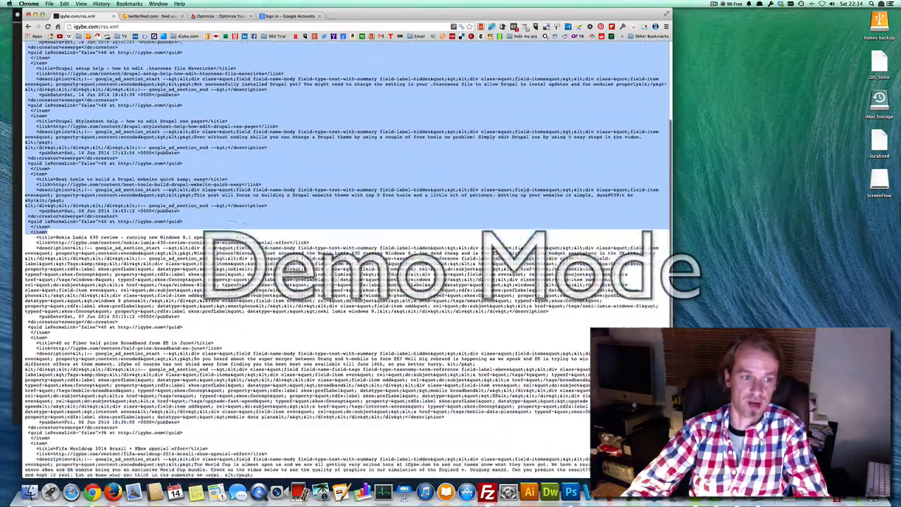
pyautogui.click(357, 289)
pyautogui.moveTo(175, 120); pyautogui.dragTo(180, 289)
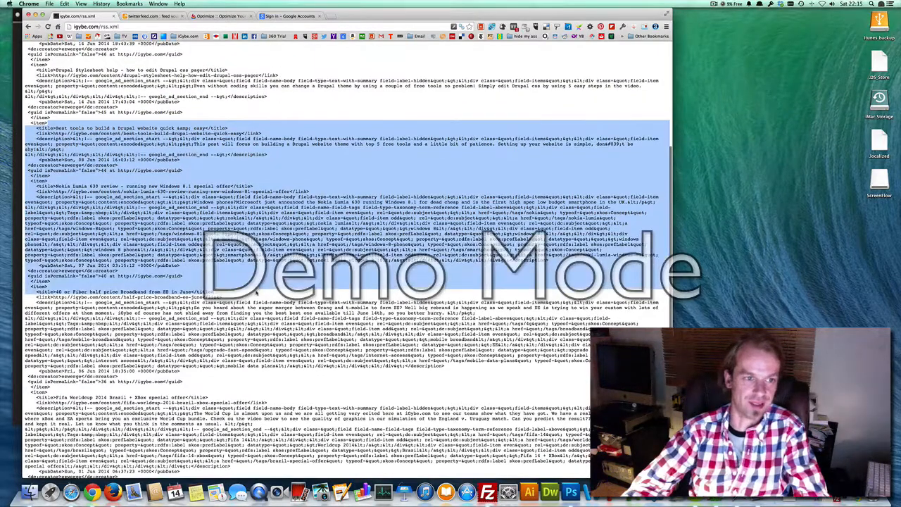
pyautogui.click(187, 283)
pyautogui.scroll(1, 254, 158)
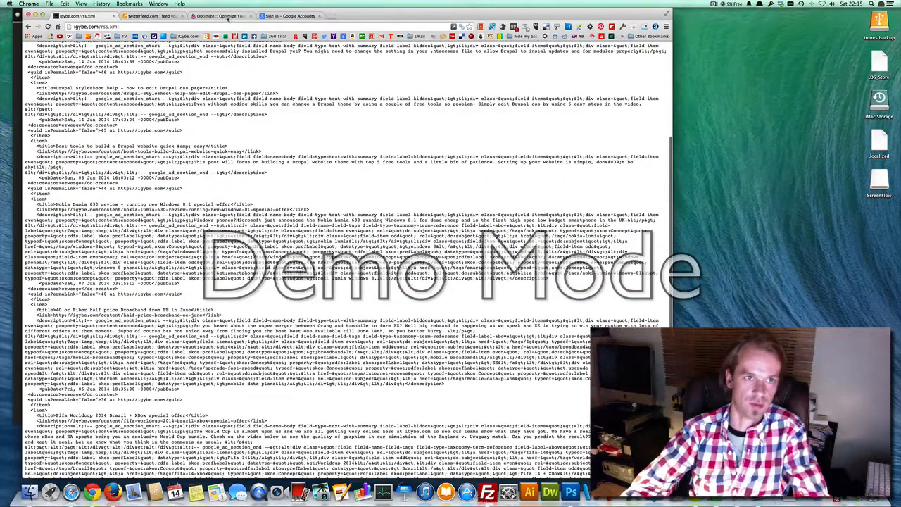
pyautogui.click(225, 15)
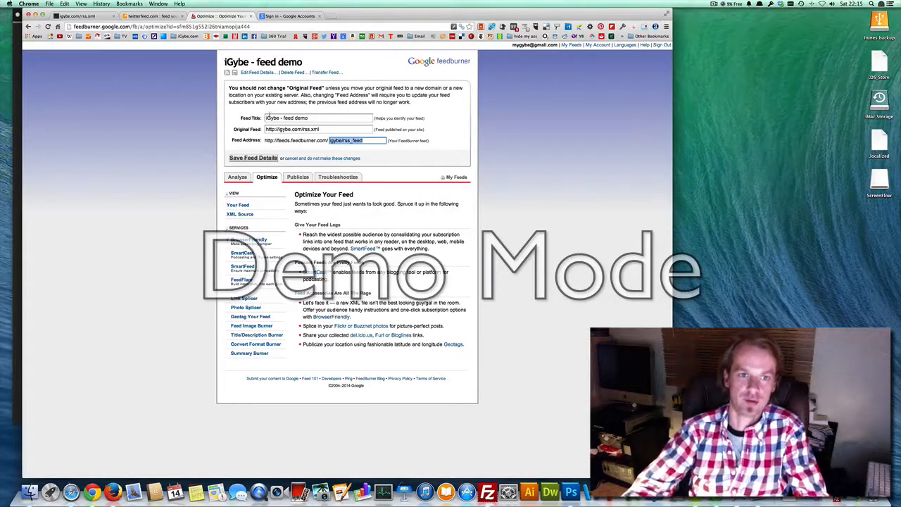
# Paste igybe/rss_feed into a new browser tab's address and close the Google Accounts sign-in tab
pyautogui.click(333, 15)
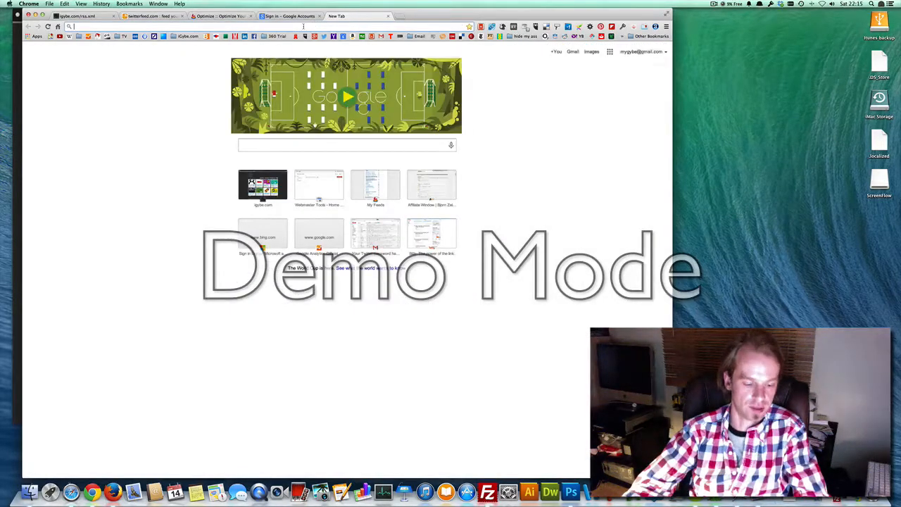
pyautogui.press('super+v')
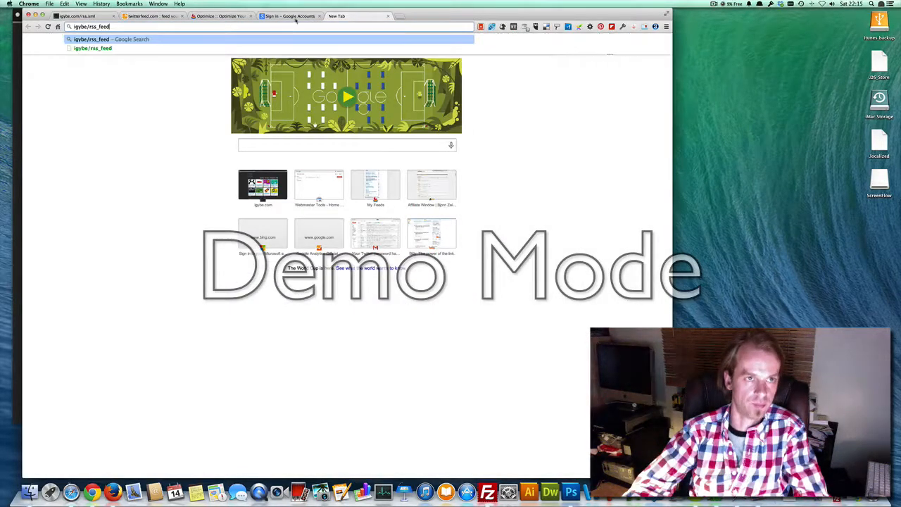
pyautogui.click(213, 16)
pyautogui.click(284, 16)
pyautogui.click(180, 15)
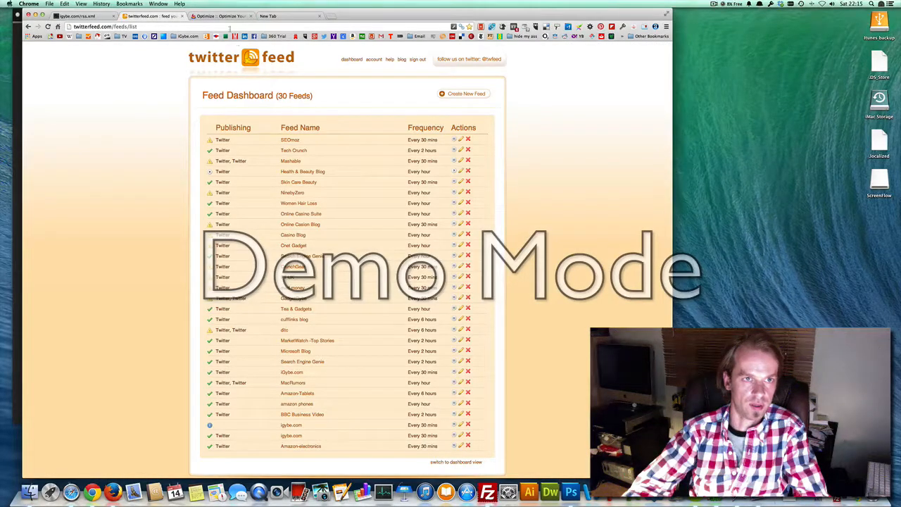
pyautogui.click(219, 15)
pyautogui.moveTo(265, 140); pyautogui.dragTo(329, 140)
pyautogui.press('super+c')
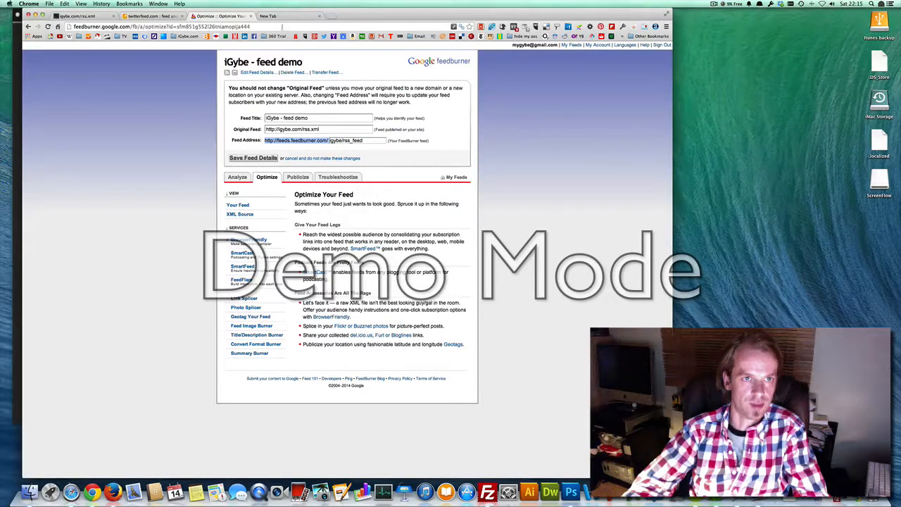
pyautogui.click(282, 16)
pyautogui.click(74, 28)
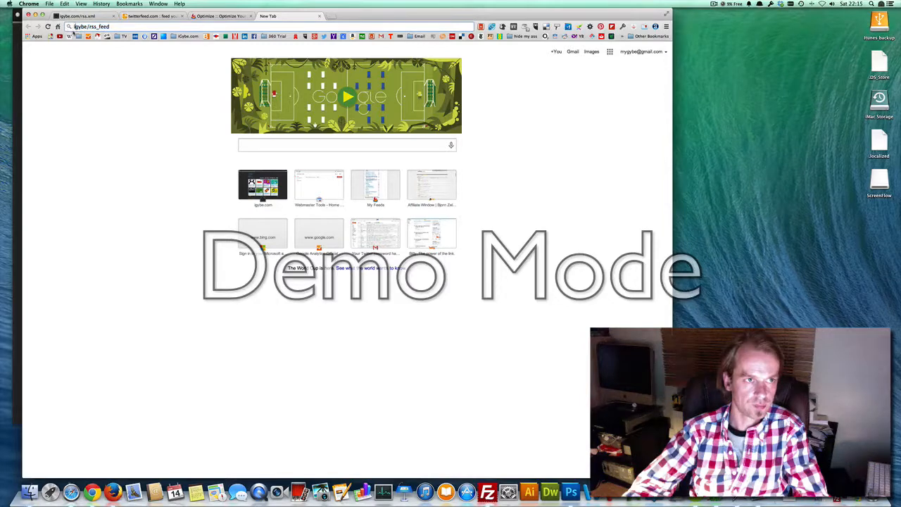
pyautogui.press('super+v')
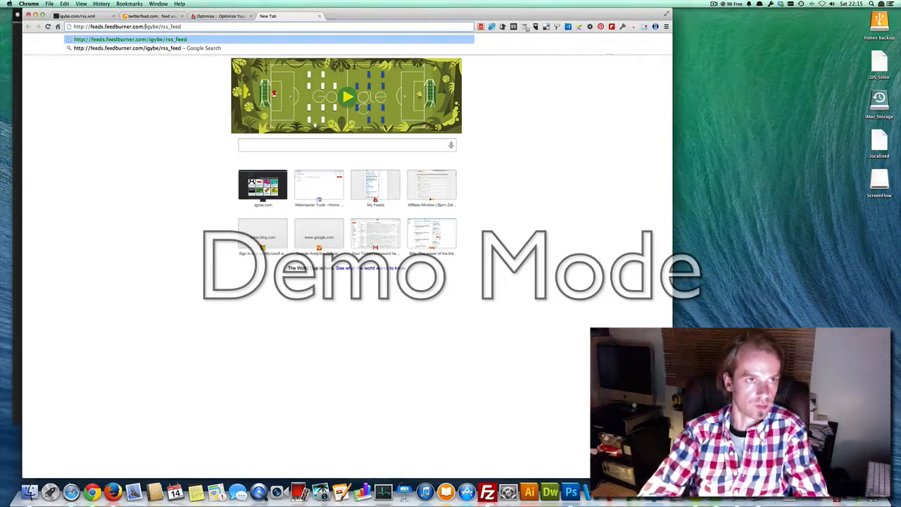
pyautogui.press('Return')
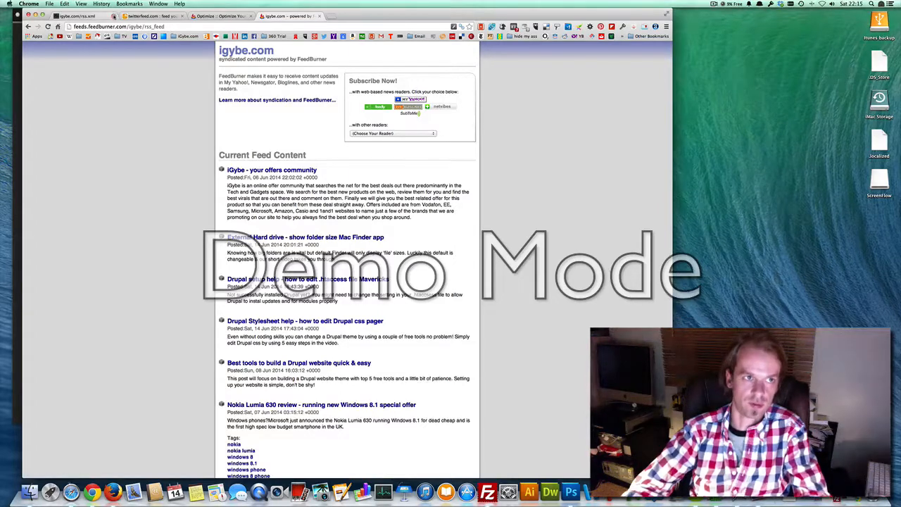
# Compare the raw igybe.com/rss.xml feed with the formatted FeedBurner version
pyautogui.click(102, 15)
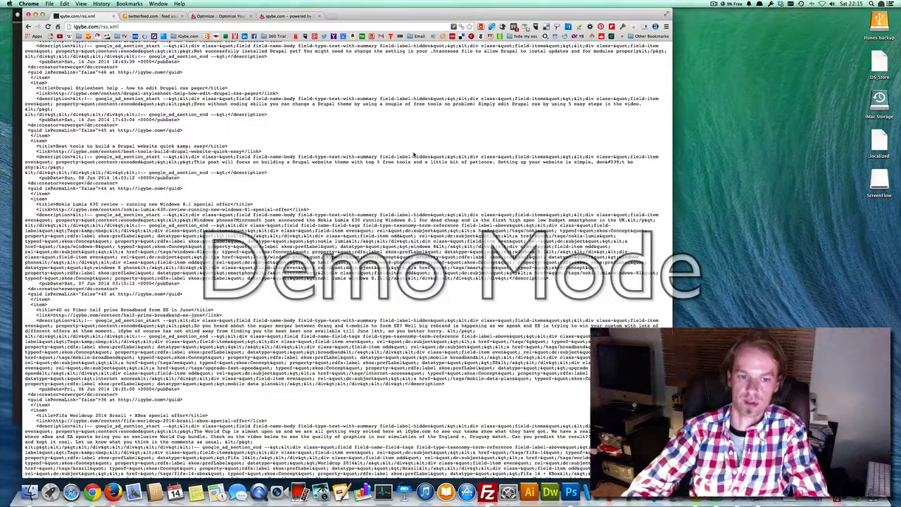
pyautogui.click(287, 16)
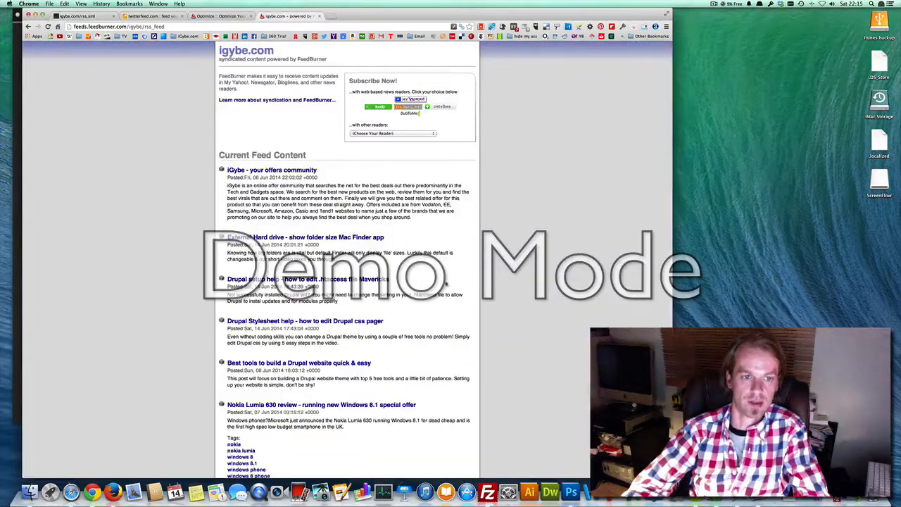
pyautogui.scroll(-3, 256, 211)
pyautogui.scroll(3, 256, 211)
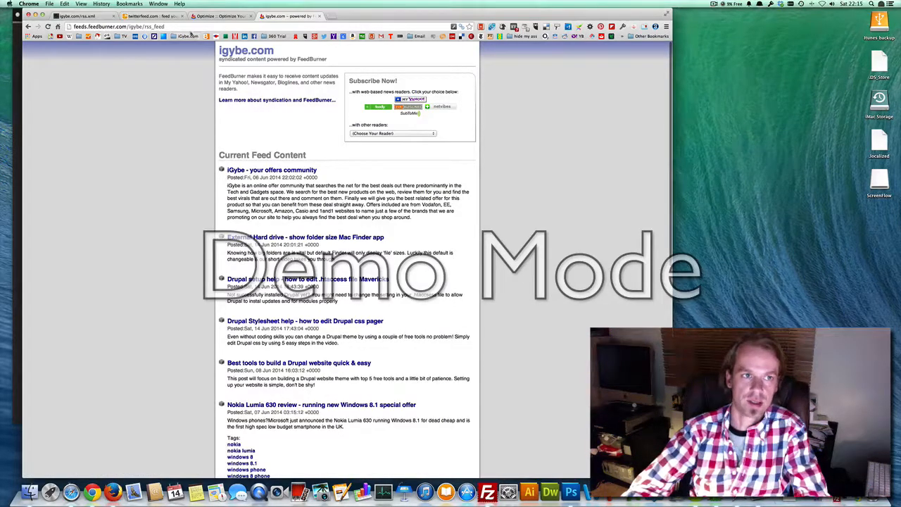
# Copy the full URL feeds.feedburner.com/igybe/rss_feed, look over the feed content and return to the FeedBurner feed details
pyautogui.click(186, 26)
pyautogui.press('super+c')
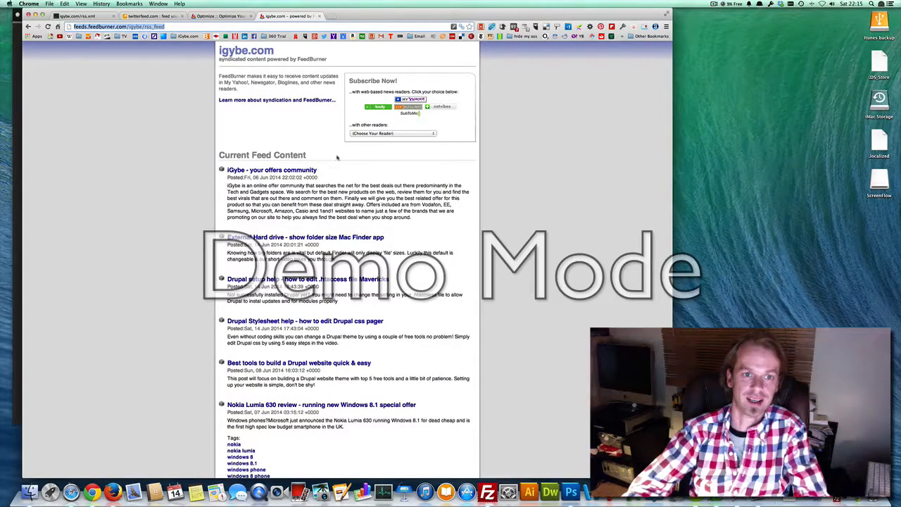
pyautogui.scroll(-4, 327, 172)
pyautogui.scroll(2, 327, 173)
pyautogui.scroll(3, 326, 172)
pyautogui.click(222, 16)
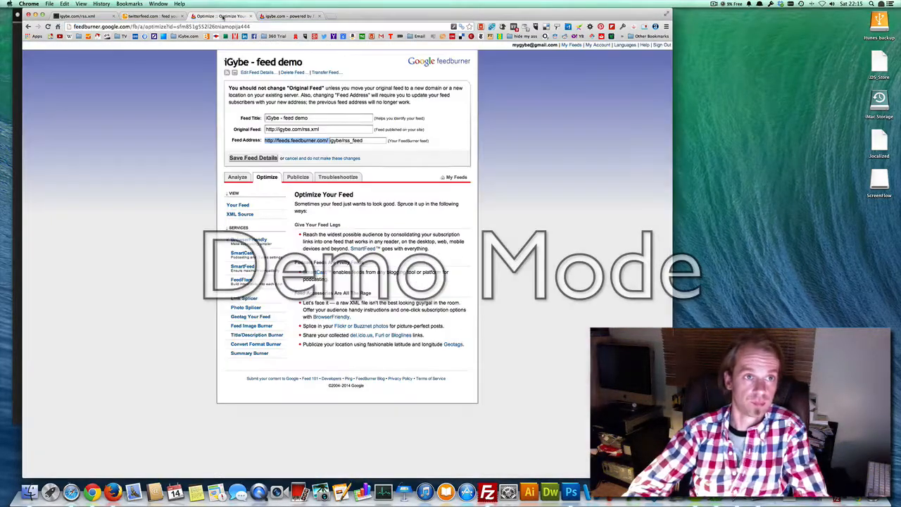
# Look over the FeedBurner feed details and the public feed page, and switch to the twitterfeed dashboard
pyautogui.click(176, 118)
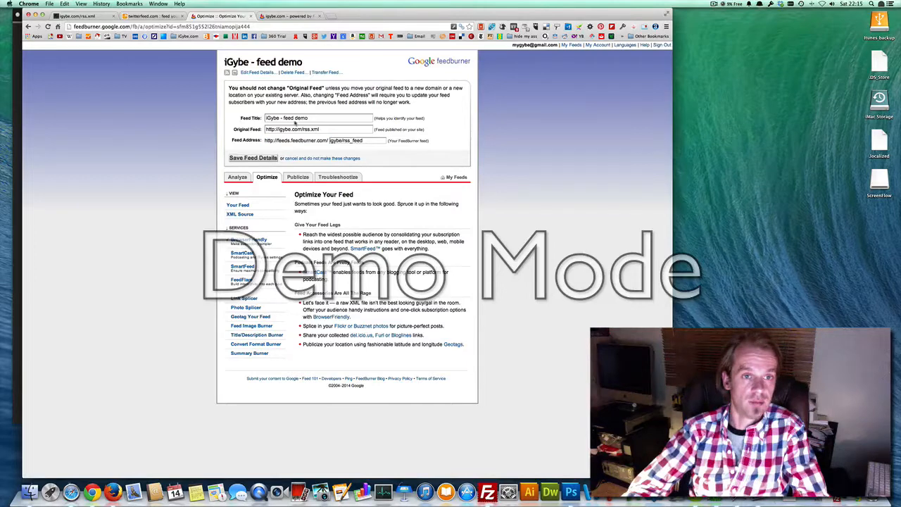
pyautogui.click(287, 16)
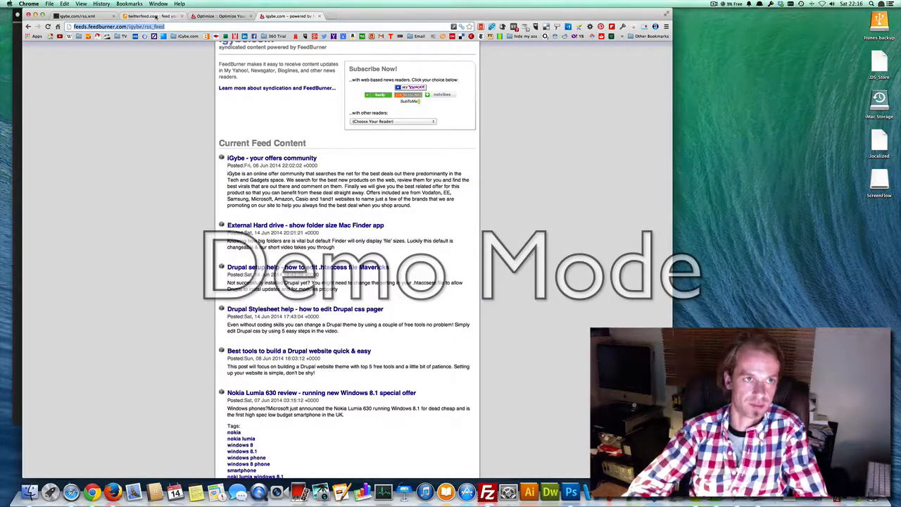
pyautogui.click(151, 16)
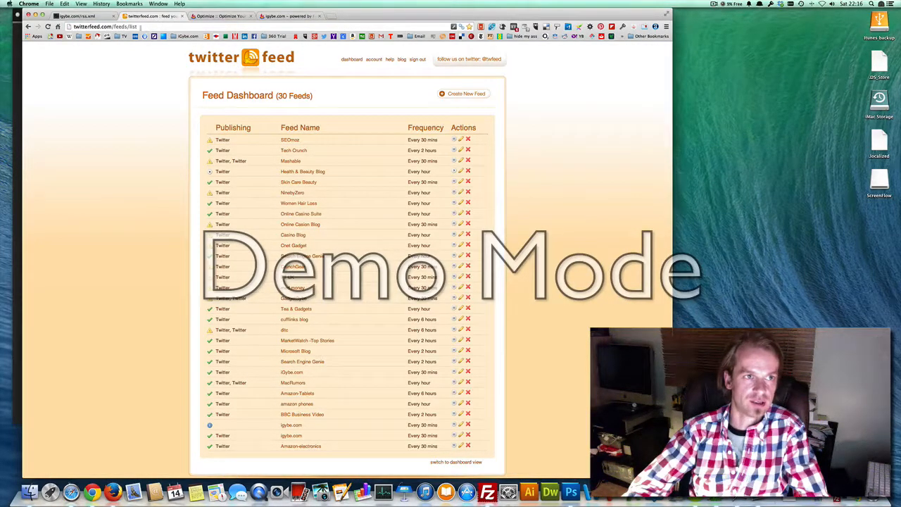
# Search the web for twitter feed com in a new tab, try to open the twitterfeed.com result and close the tab
pyautogui.click(335, 17)
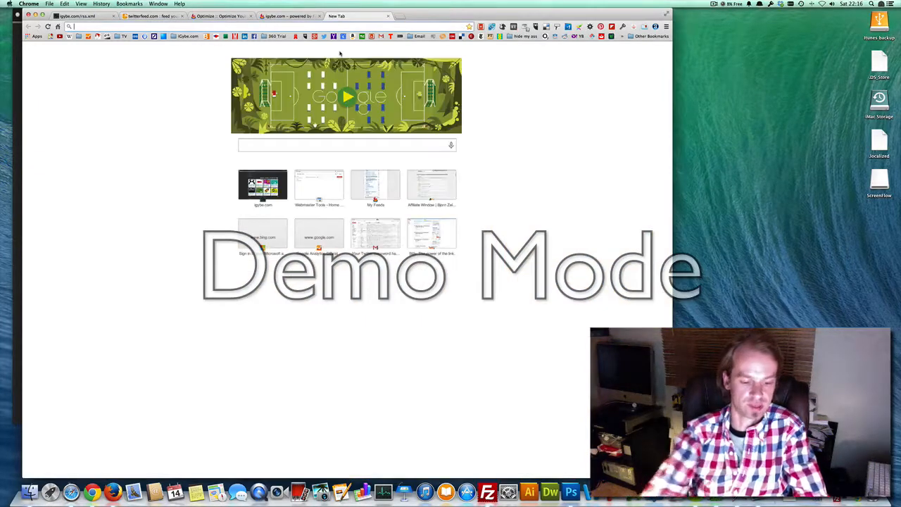
pyautogui.write('twitter f')
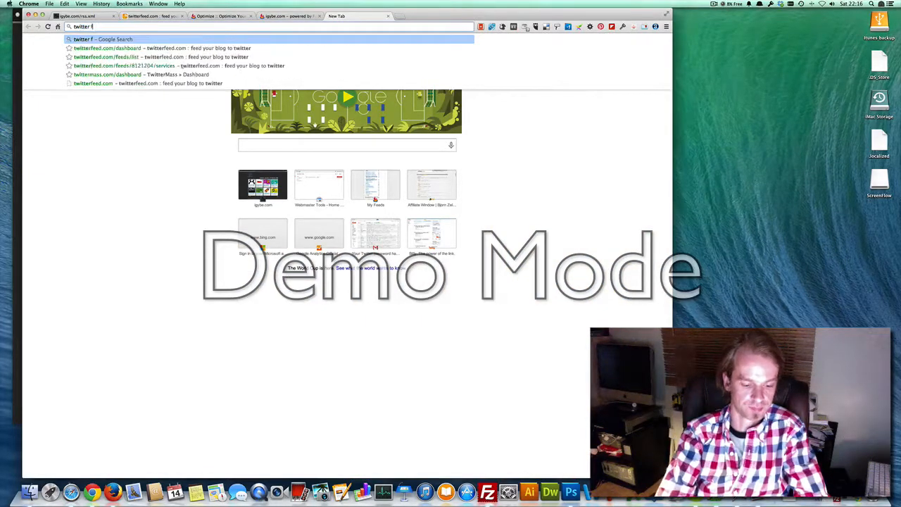
pyautogui.write('eed com')
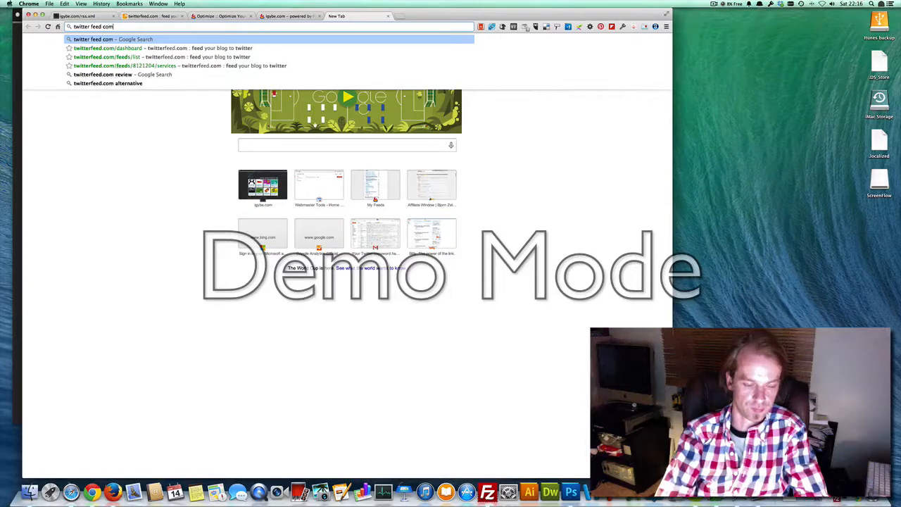
pyautogui.press('Return')
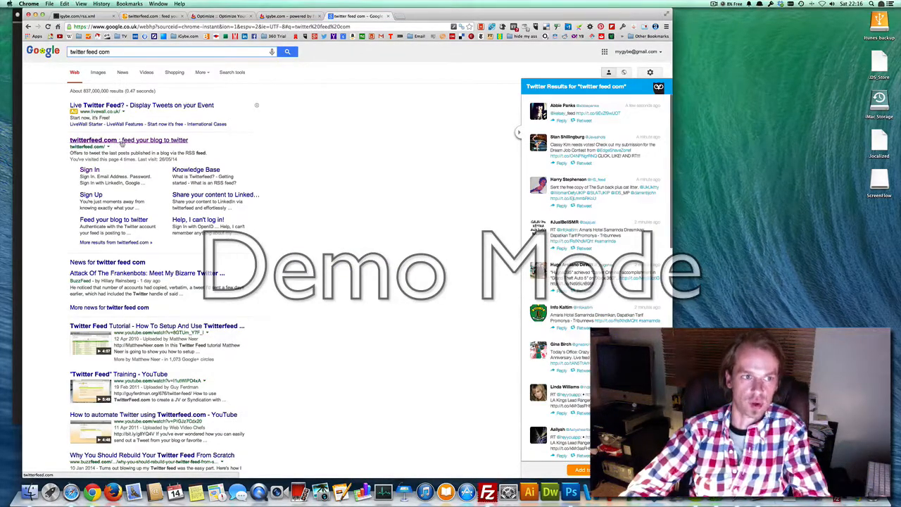
pyautogui.scroll(-5, 112, 244)
pyautogui.scroll(5, 112, 254)
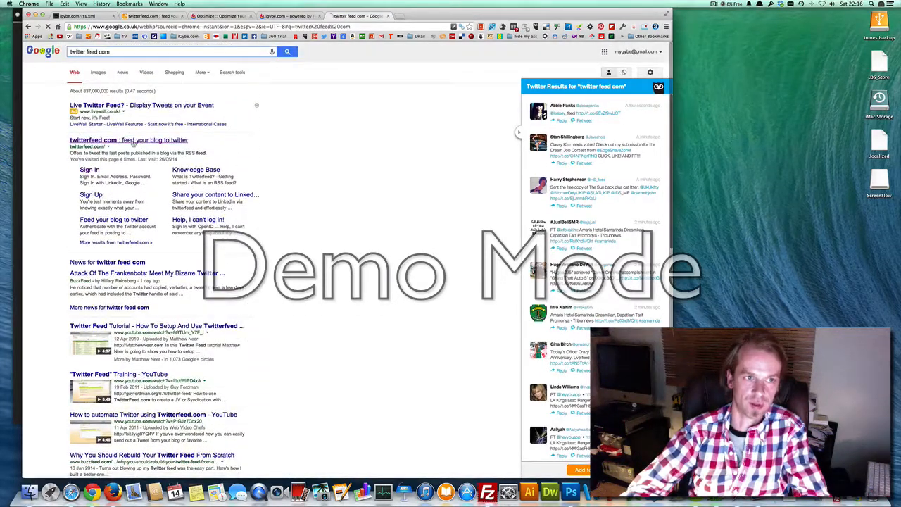
pyautogui.click(132, 141)
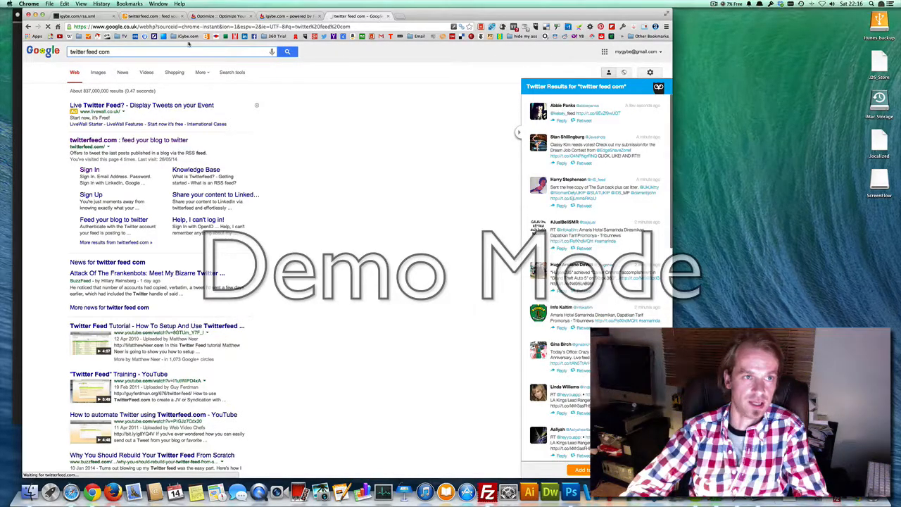
pyautogui.click(387, 16)
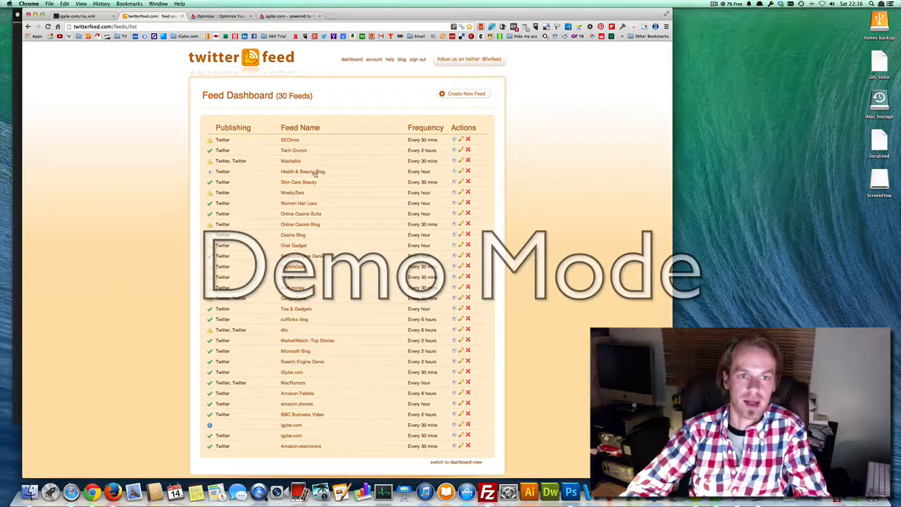
pyautogui.scroll(-2, 315, 172)
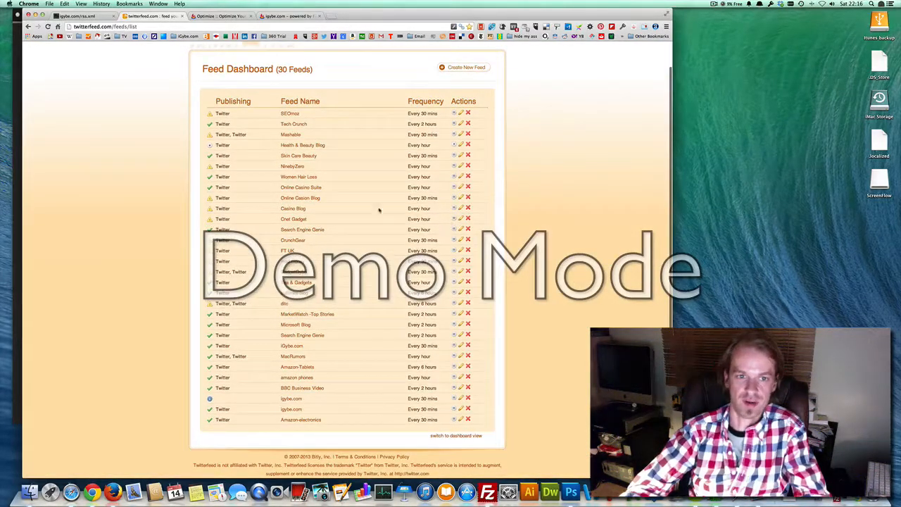
pyautogui.scroll(1, 378, 209)
pyautogui.scroll(2, 456, 71)
pyautogui.click(462, 94)
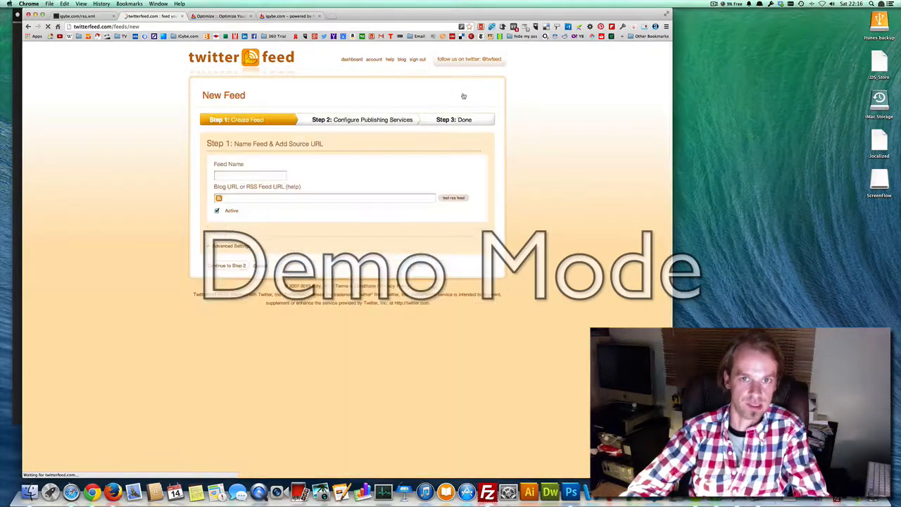
pyautogui.click(241, 177)
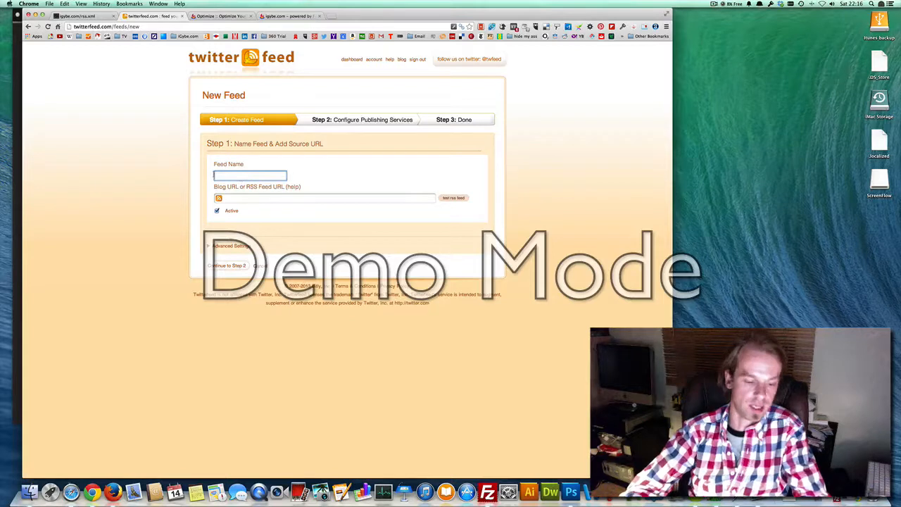
pyautogui.write('igybe demo')
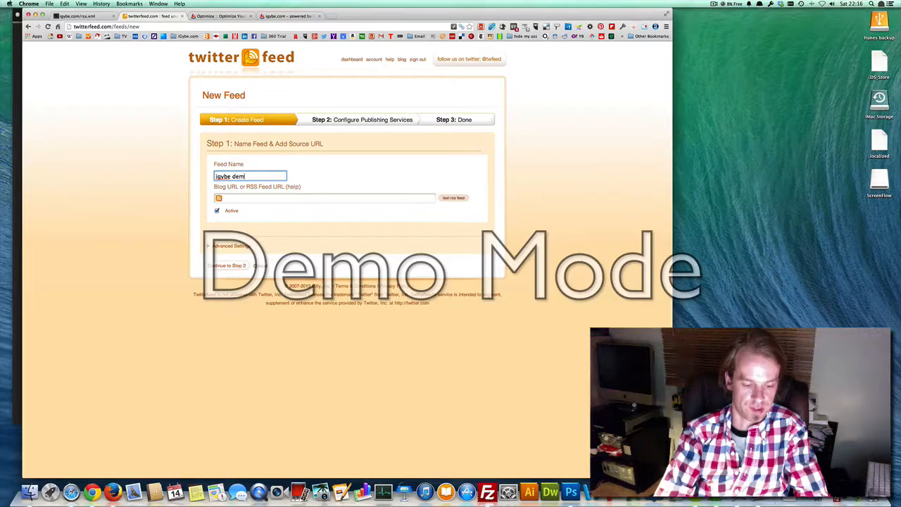
pyautogui.write(' feed')
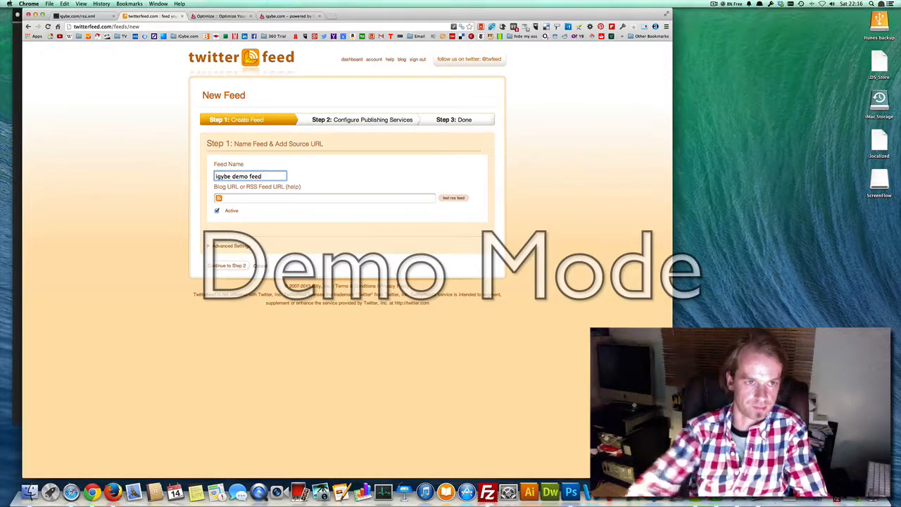
pyautogui.click(260, 199)
pyautogui.press('super+v')
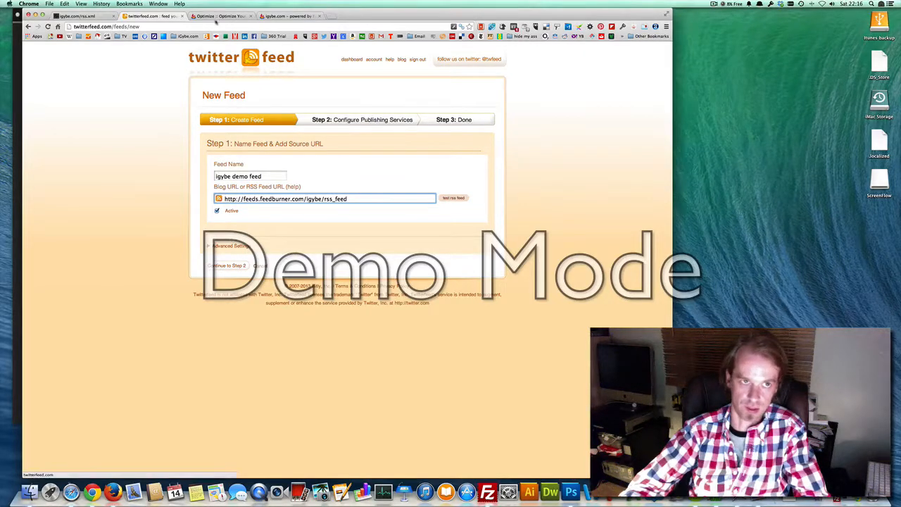
# Check the FeedBurner details and public feed page against the pasted source, and test the RSS feed in twitterfeed
pyautogui.click(215, 16)
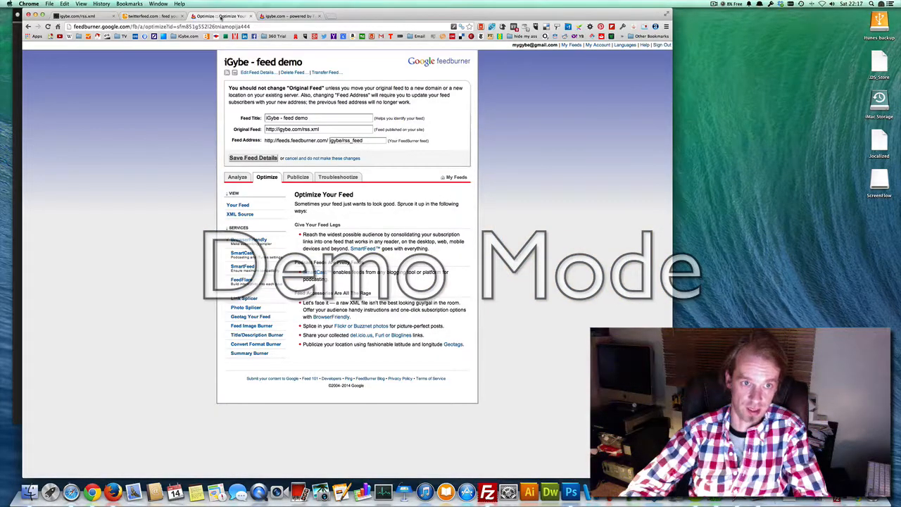
pyautogui.click(285, 16)
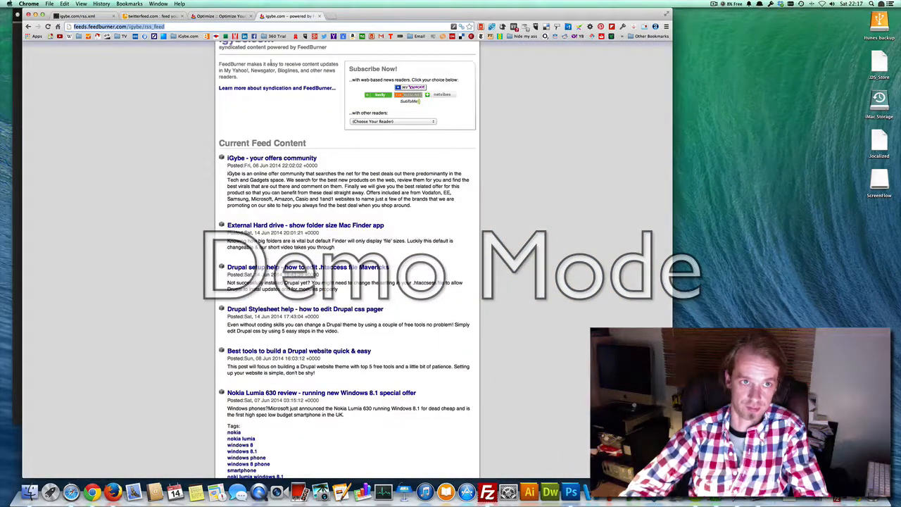
pyautogui.click(148, 16)
pyautogui.click(459, 199)
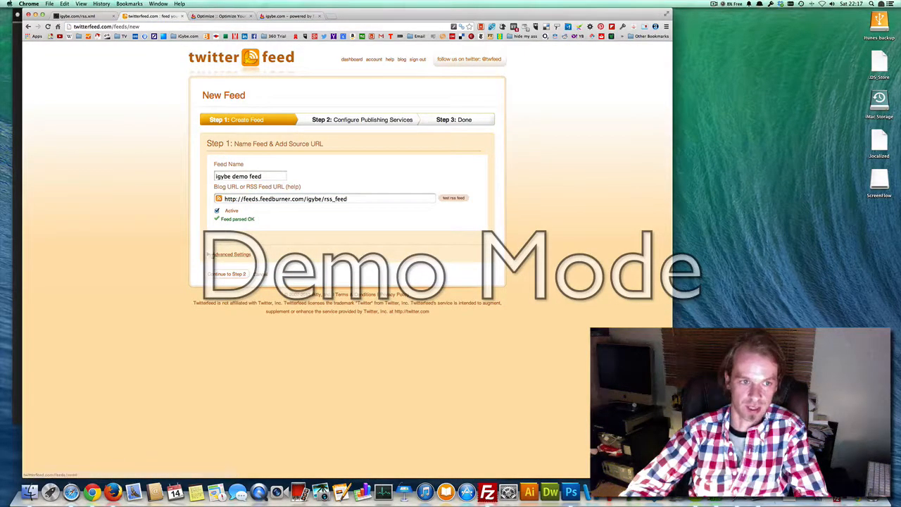
# Expand the advanced settings and set the update frequency to every 12 hours with up to 2 new updates at a time
pyautogui.click(230, 254)
pyautogui.scroll(-2, 294, 257)
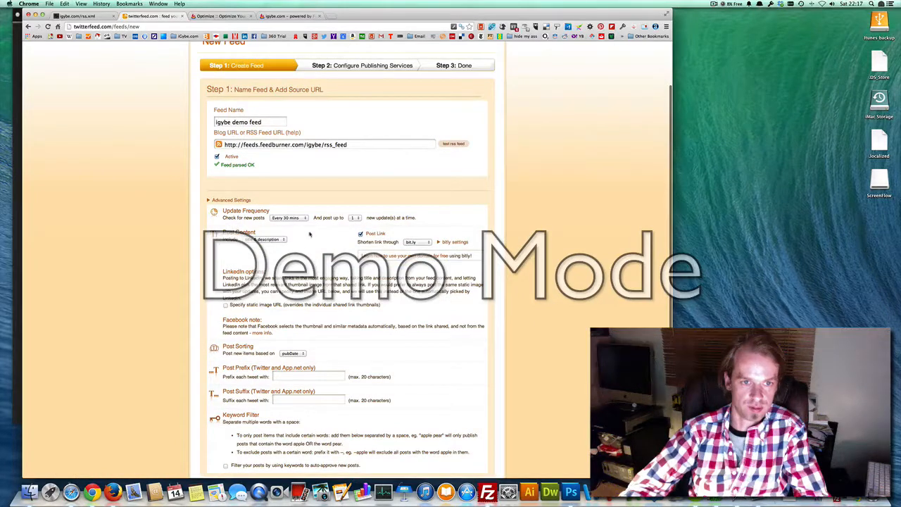
pyautogui.click(305, 218)
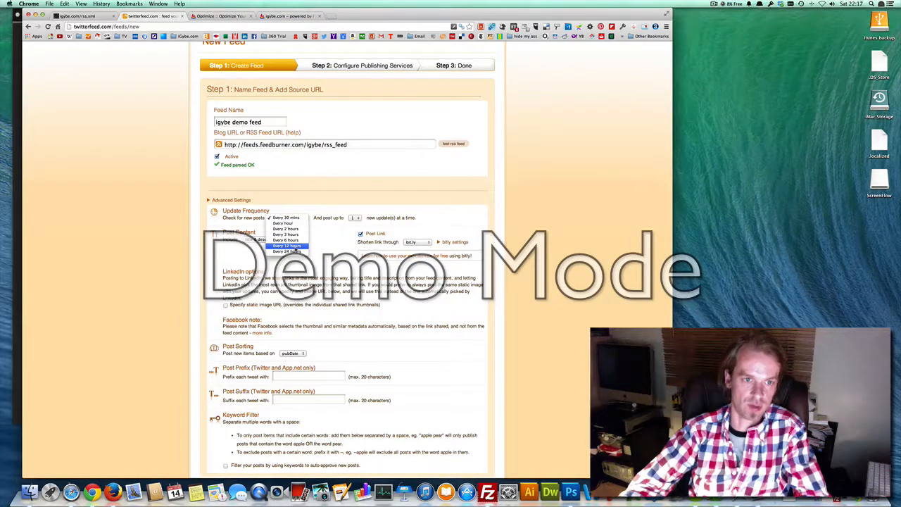
pyautogui.click(288, 245)
pyautogui.click(305, 222)
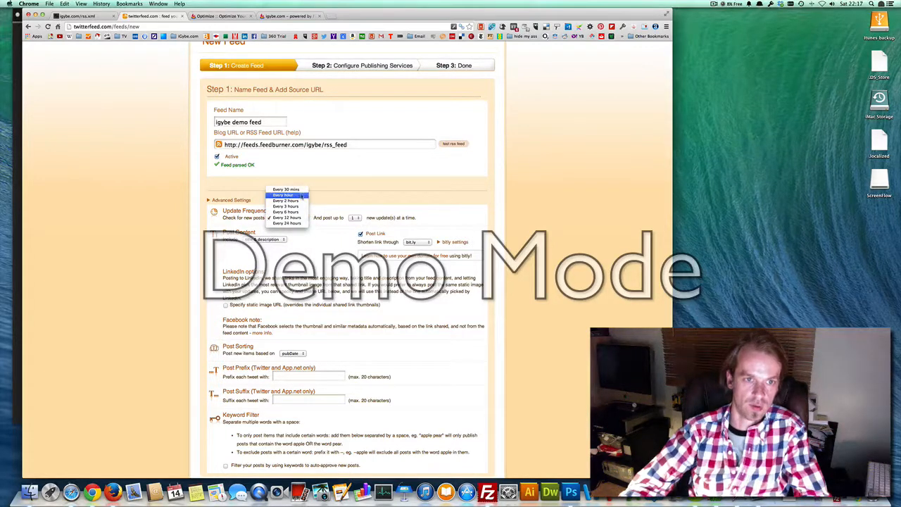
pyautogui.click(301, 189)
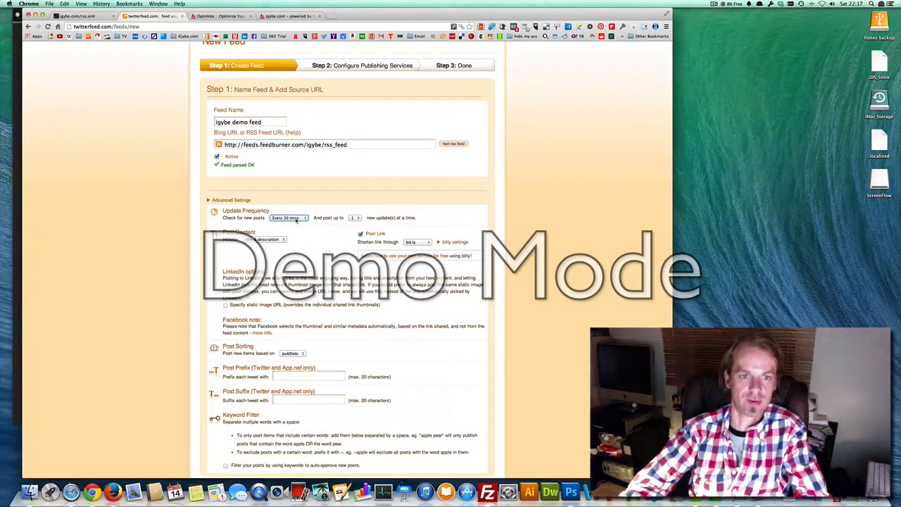
pyautogui.click(300, 218)
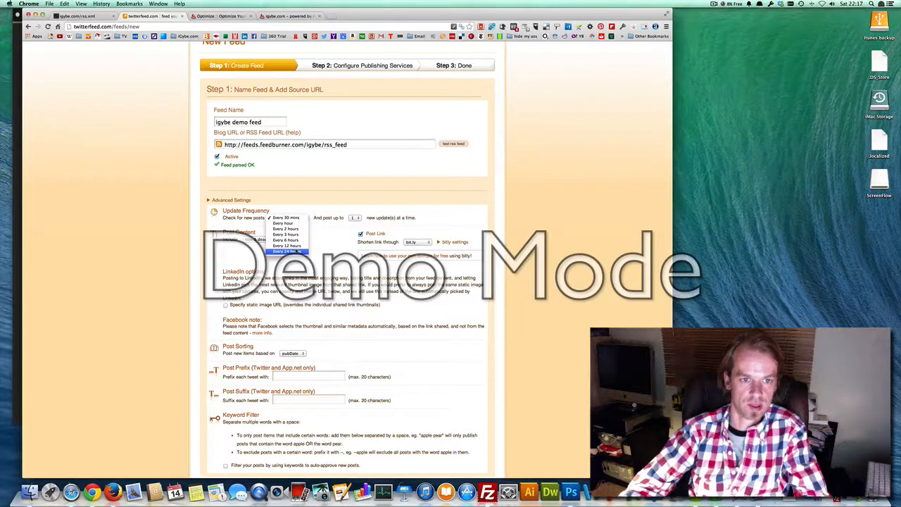
pyautogui.click(287, 251)
pyautogui.click(303, 218)
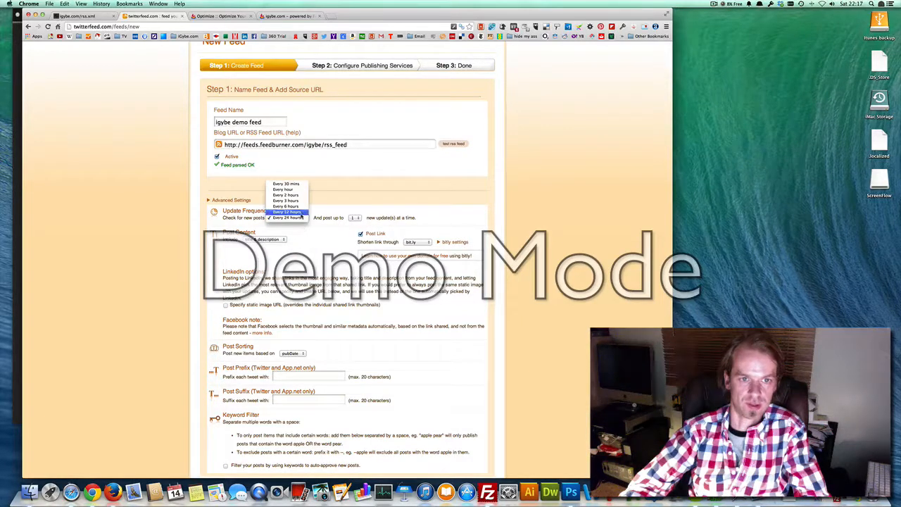
pyautogui.click(285, 211)
pyautogui.click(354, 217)
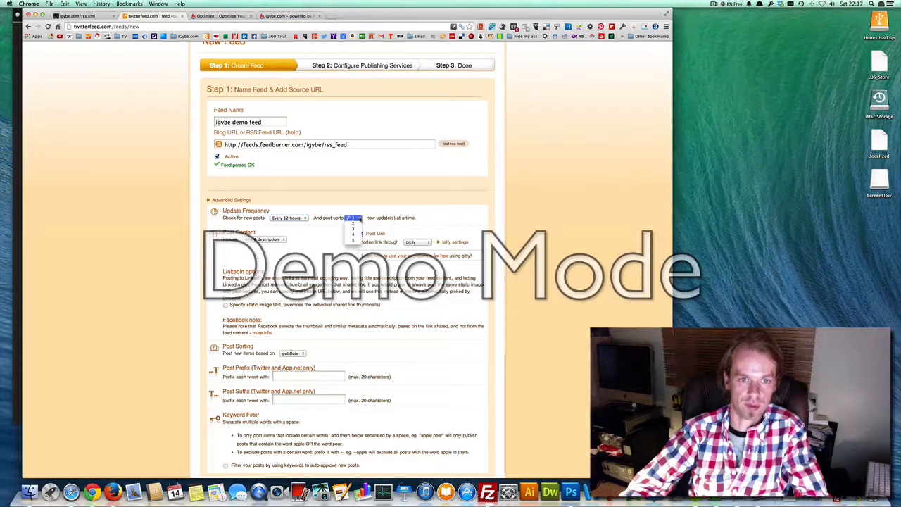
pyautogui.click(354, 224)
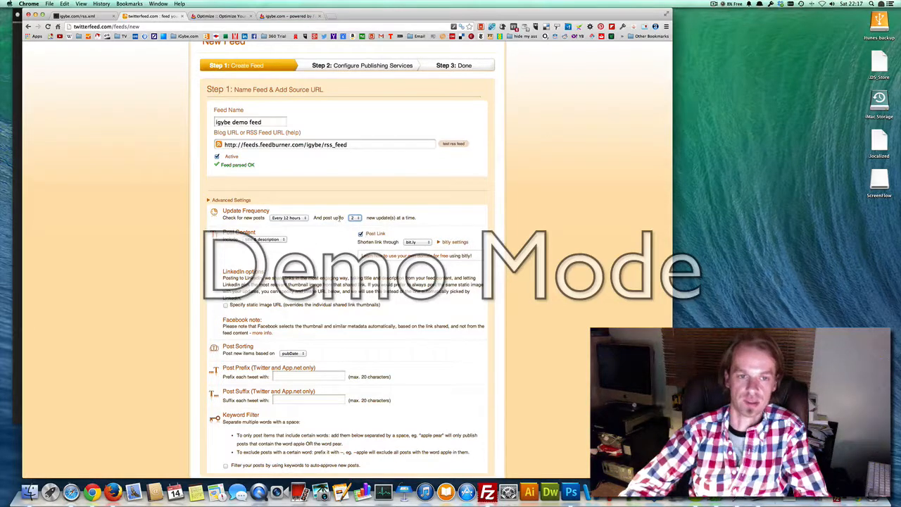
# Examine the post content choices and the available link-shortening services
pyautogui.scroll(-1, 302, 246)
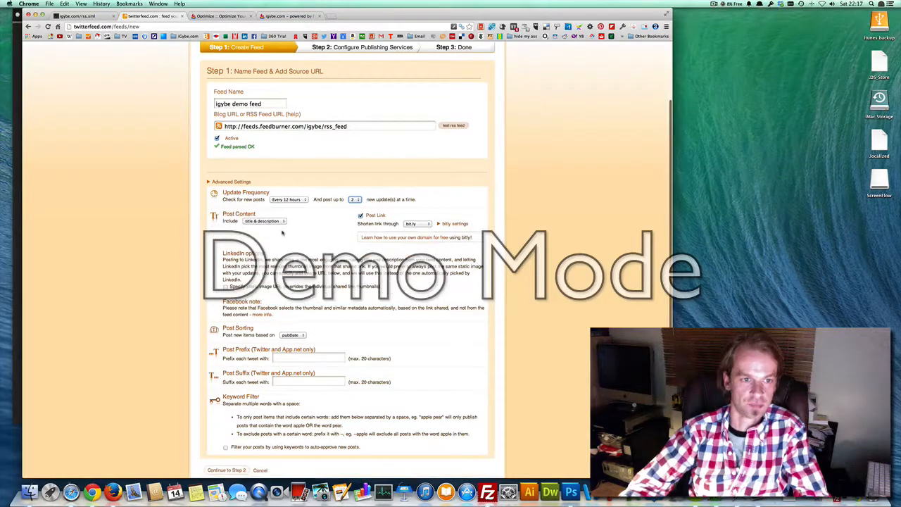
pyautogui.click(280, 221)
pyautogui.click(280, 221)
pyautogui.scroll(-1, 373, 219)
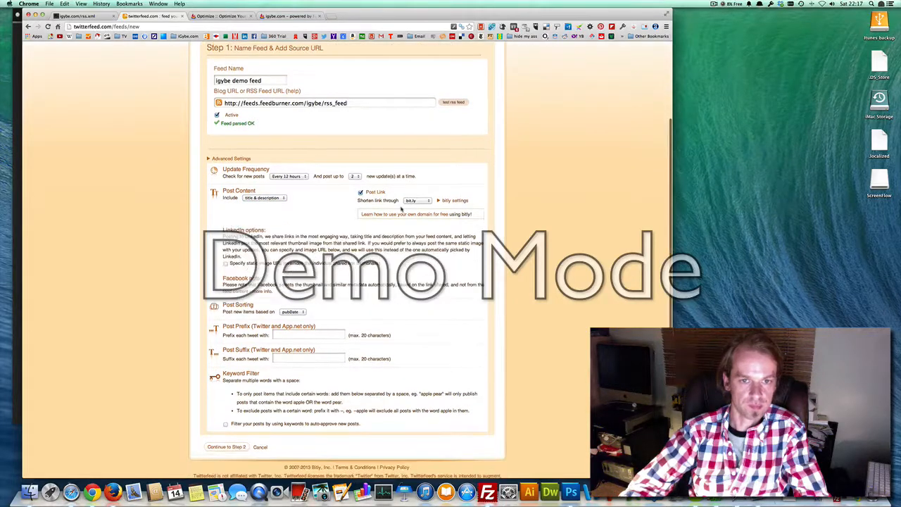
pyautogui.click(429, 202)
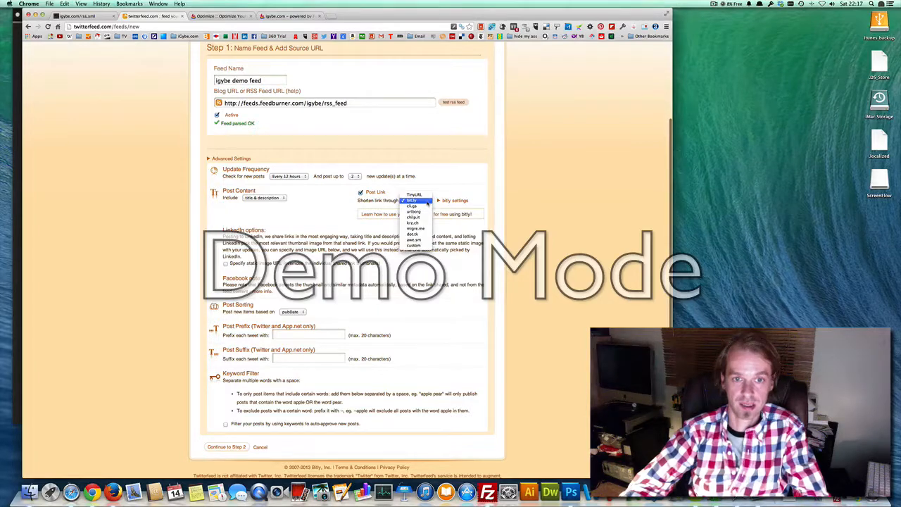
pyautogui.click(440, 186)
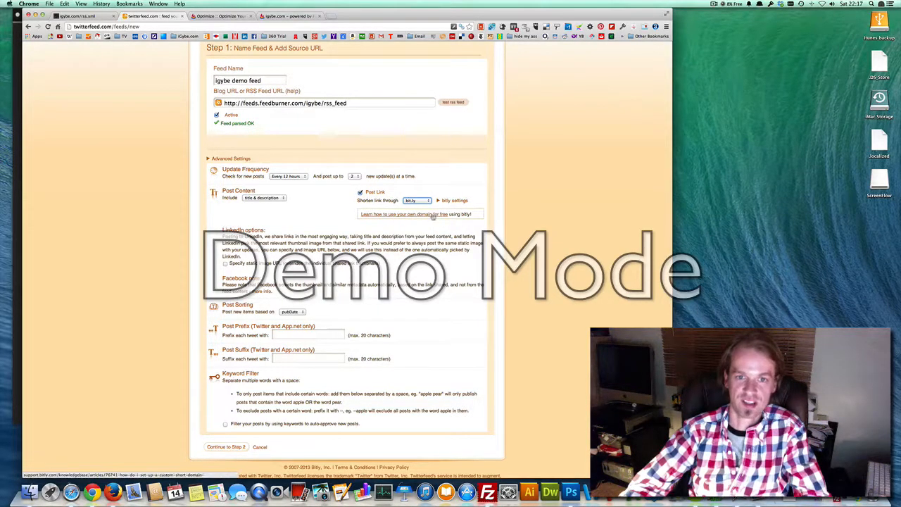
# Try out the keyword filter for auto-approving new posts and turn it off again
pyautogui.scroll(-1, 319, 229)
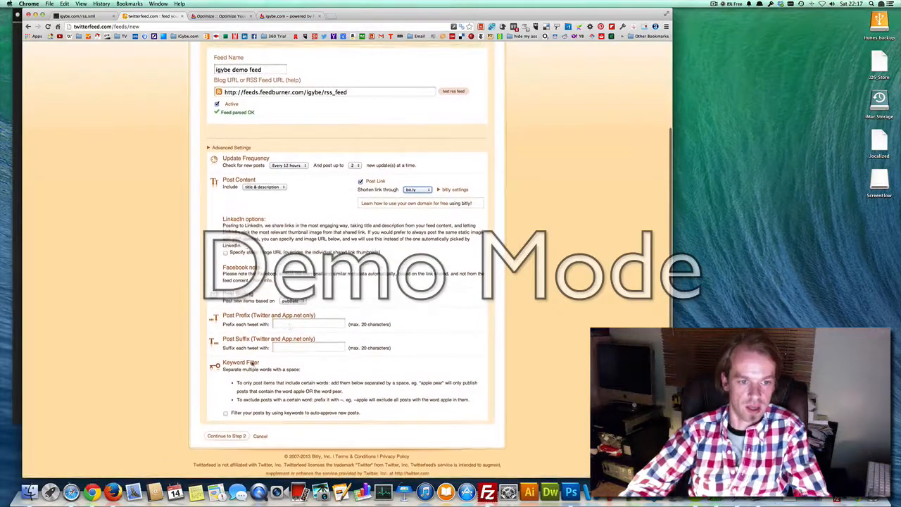
pyautogui.click(225, 414)
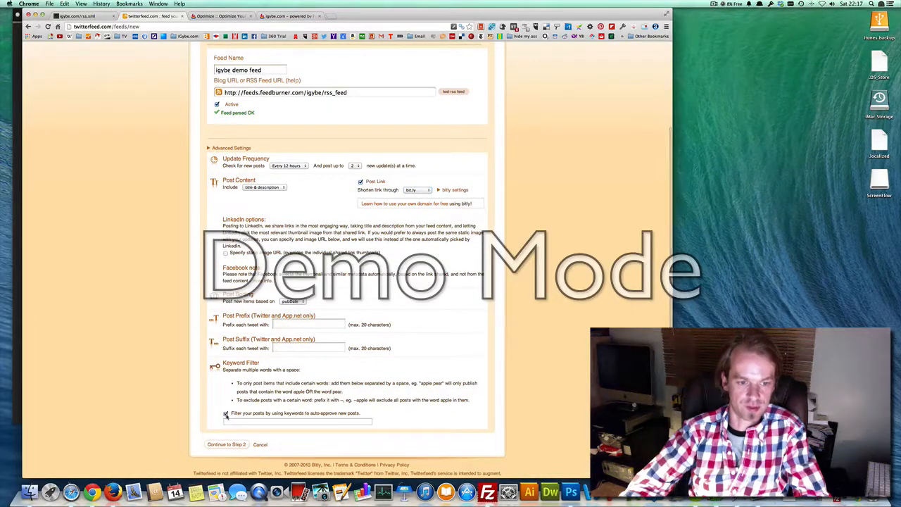
pyautogui.click(247, 420)
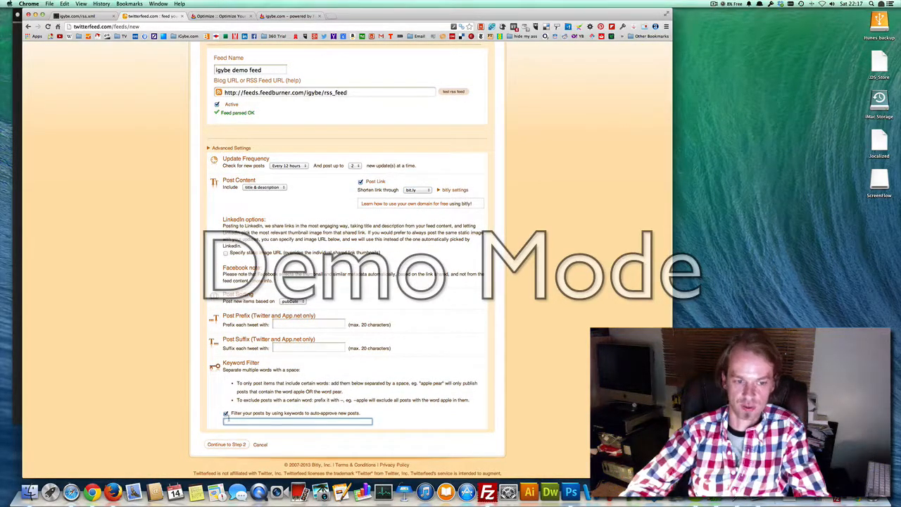
pyautogui.click(226, 414)
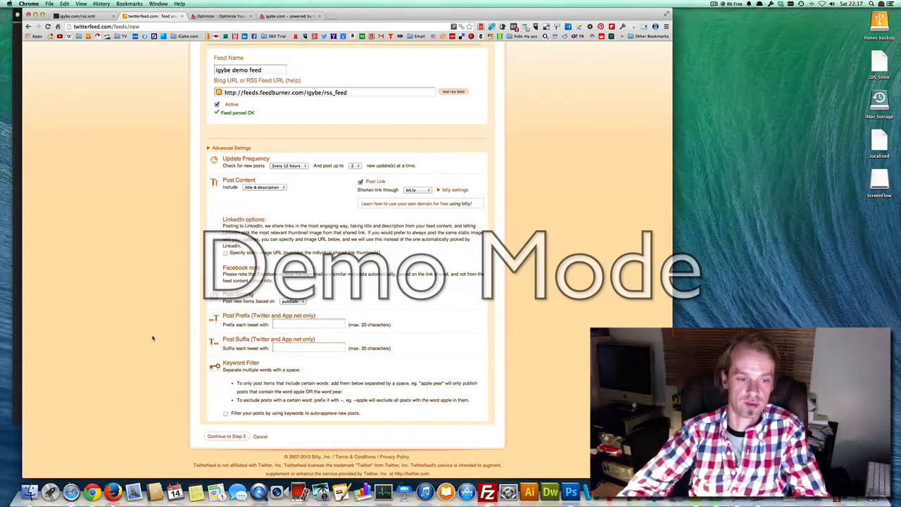
# Set the post prefix for each tweet to "iGybe says:" and leave the post suffix empty
pyautogui.moveTo(252, 316); pyautogui.dragTo(302, 315)
pyautogui.click(291, 323)
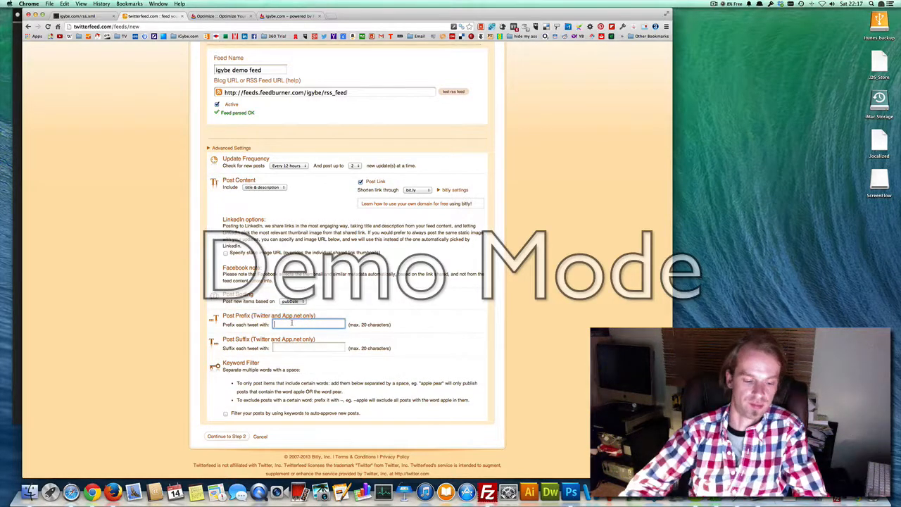
pyautogui.write('igybe says:')
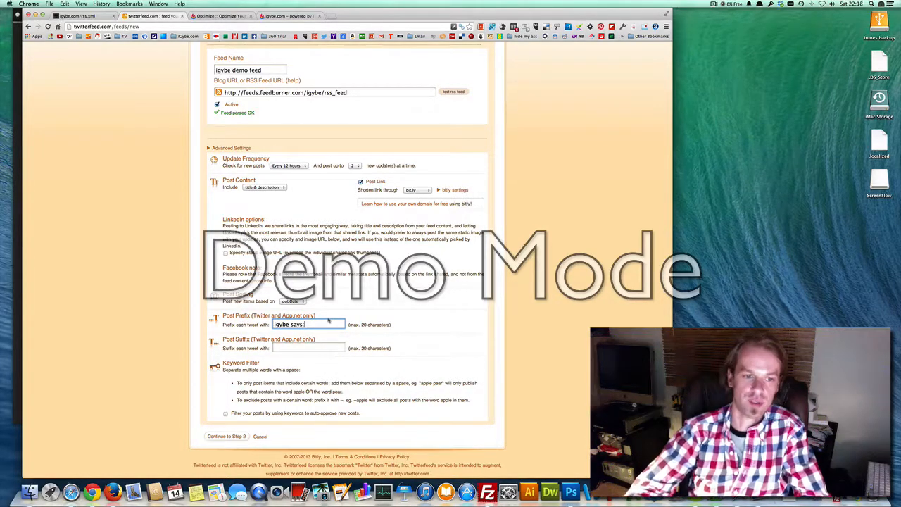
pyautogui.press('BackSpace')
pyautogui.write('G')
pyautogui.click(200, 325)
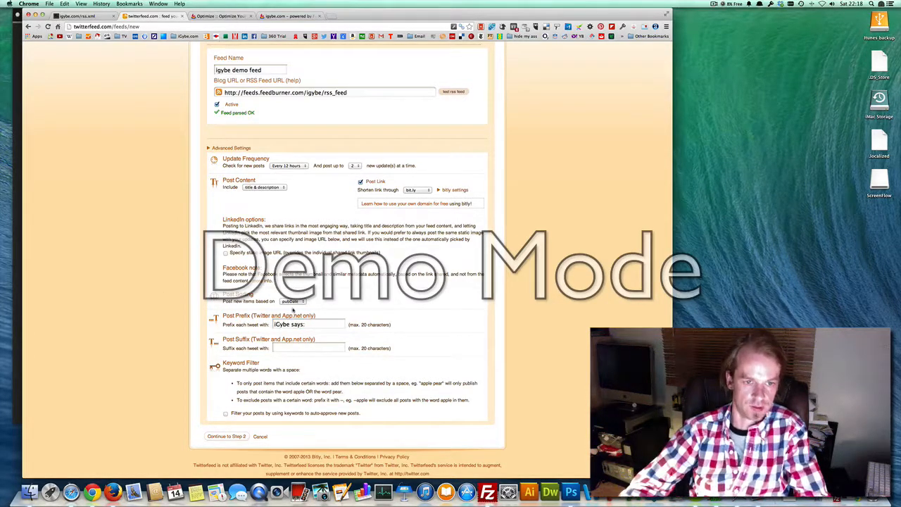
pyautogui.click(297, 346)
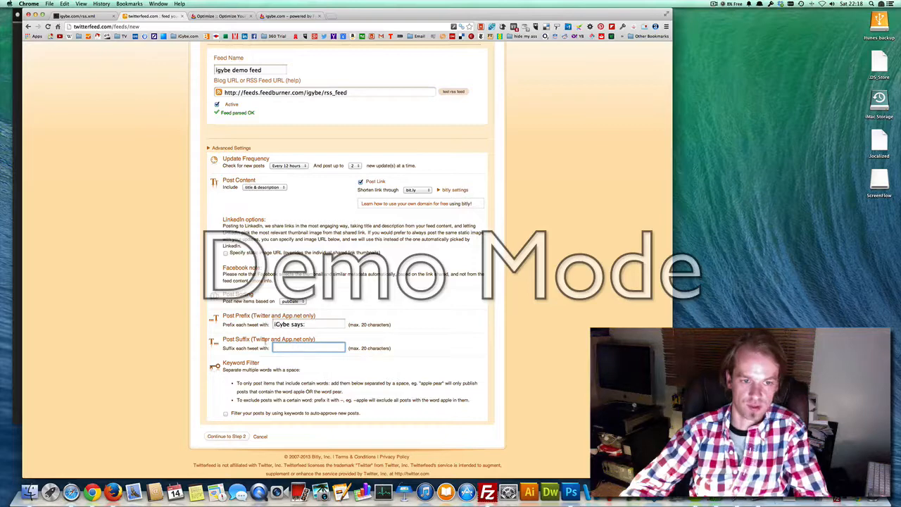
# Create the feed by continuing to the publishing services step, and check the creation notice
pyautogui.click(222, 436)
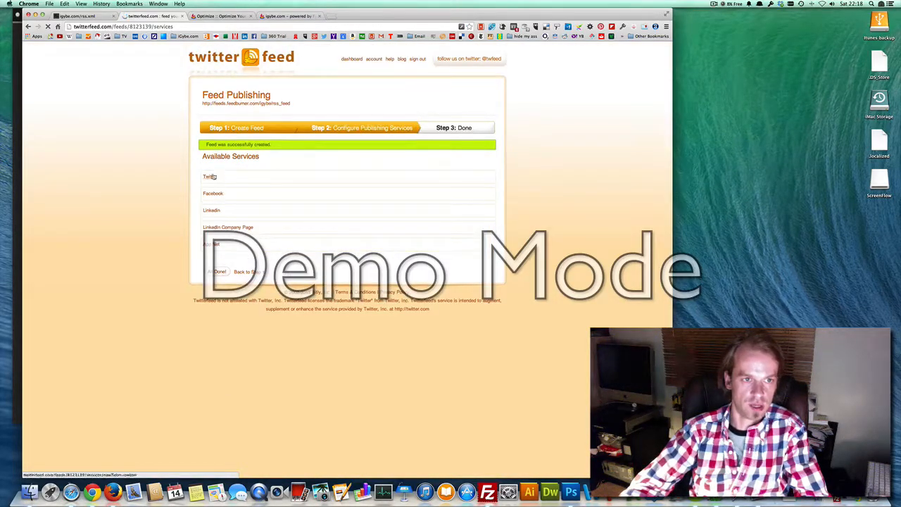
pyautogui.moveTo(227, 144); pyautogui.dragTo(278, 144)
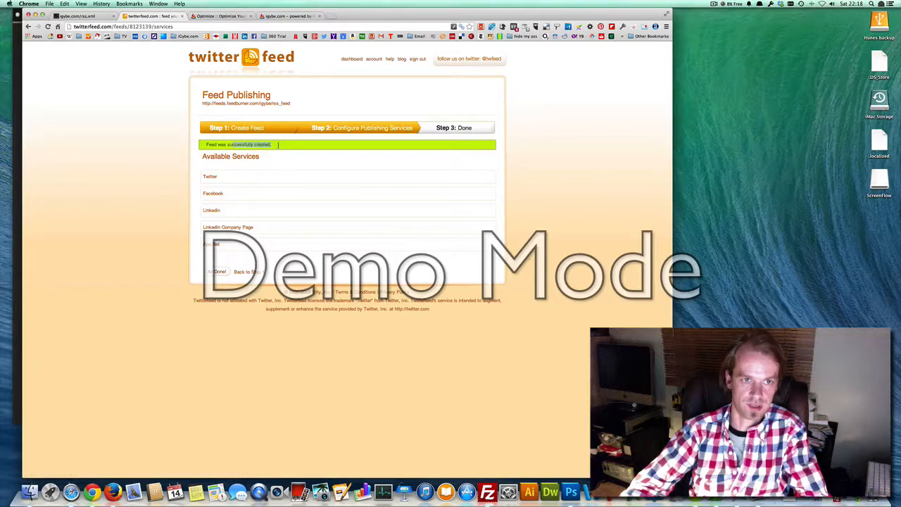
pyautogui.moveTo(206, 144); pyautogui.dragTo(289, 144)
pyautogui.click(298, 143)
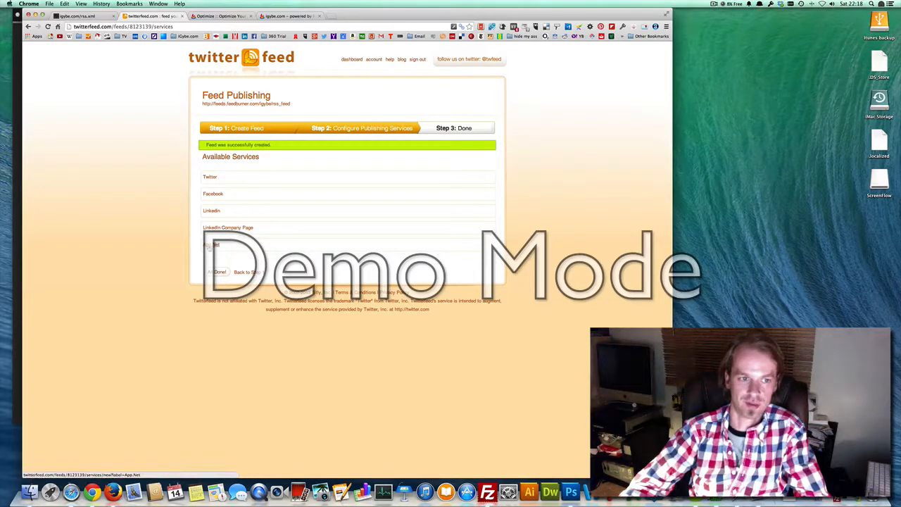
# Add Twitter as a publishing service using the iGybe account and authorize twitterfeed to access it
pyautogui.click(207, 178)
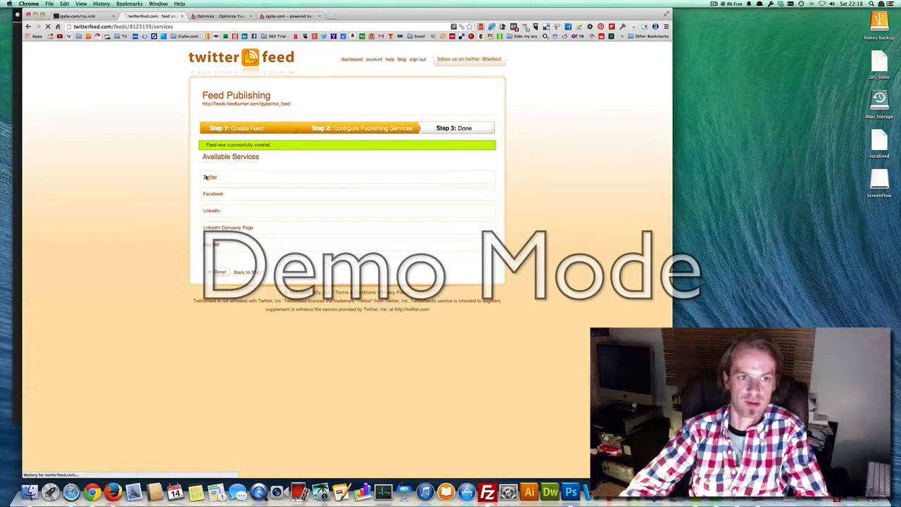
pyautogui.click(245, 169)
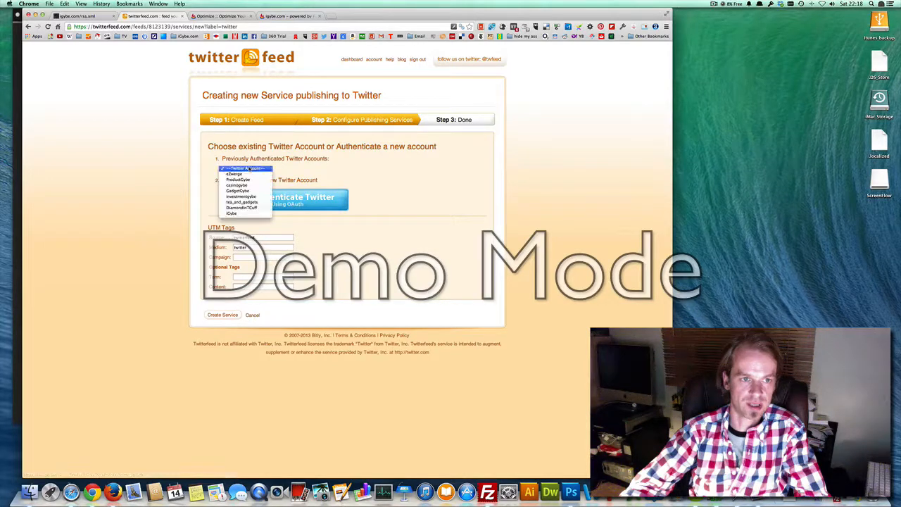
pyautogui.click(248, 213)
pyautogui.click(280, 200)
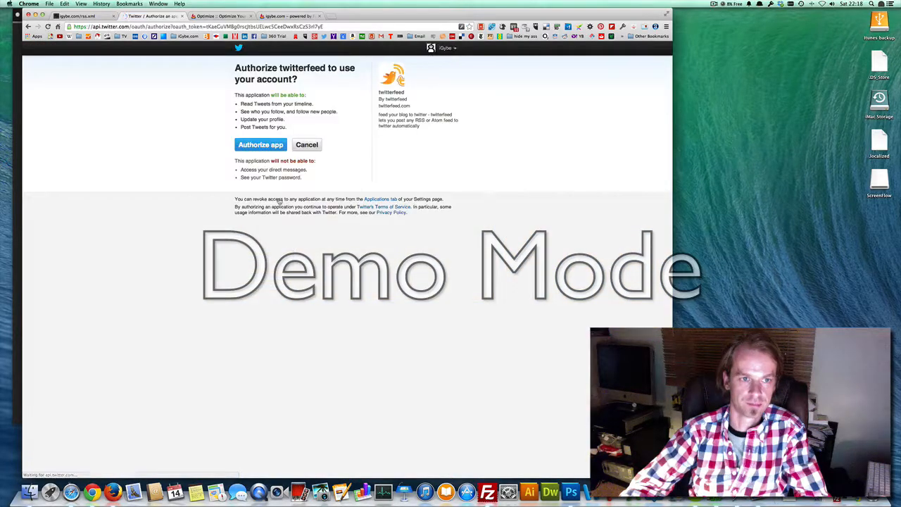
pyautogui.click(260, 146)
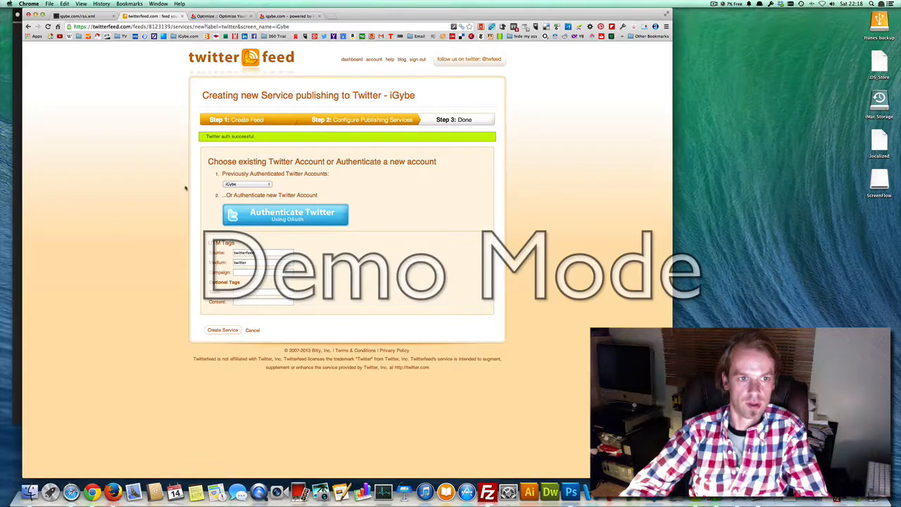
pyautogui.moveTo(214, 164); pyautogui.dragTo(301, 164)
pyautogui.click(310, 187)
# Set the UTM campaign to "igybe demo feed" and the optional term to "best offer on the web, best deal, product review"
pyautogui.click(252, 272)
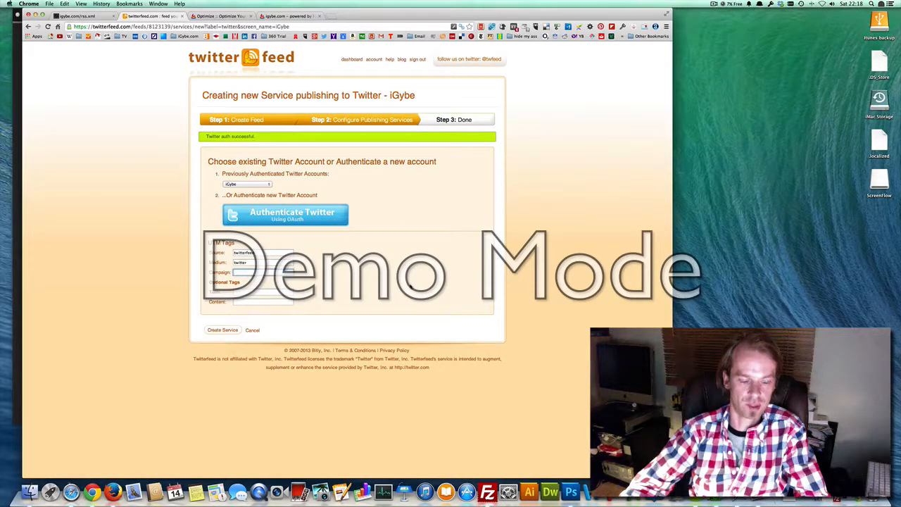
pyautogui.write('igybe demo')
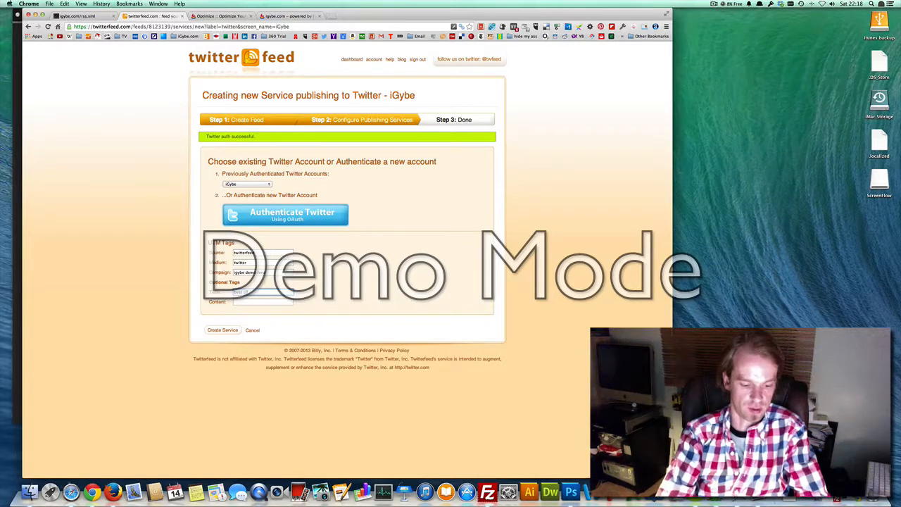
pyautogui.write('the web')
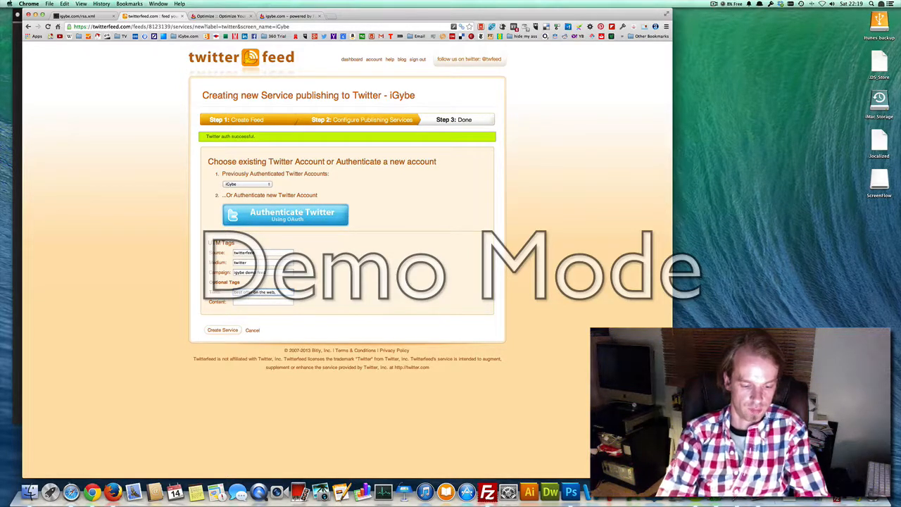
pyautogui.write(', best deal')
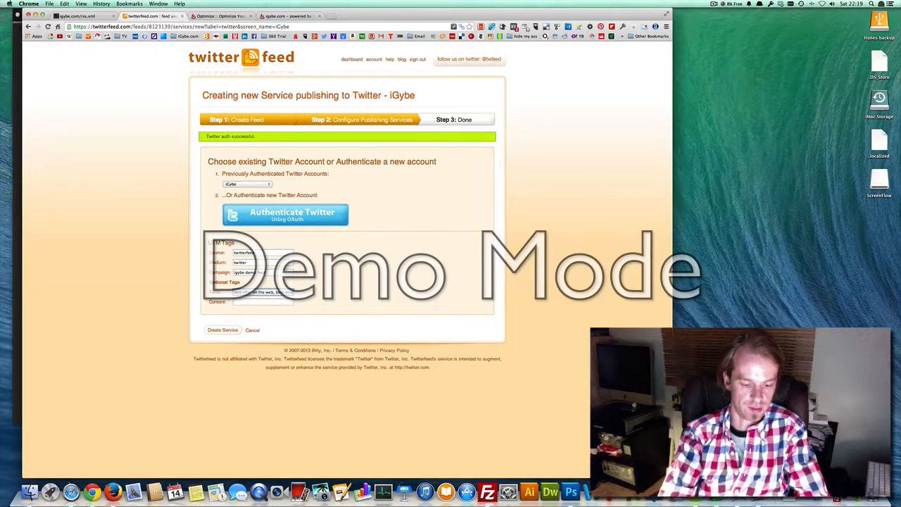
pyautogui.write(', product review')
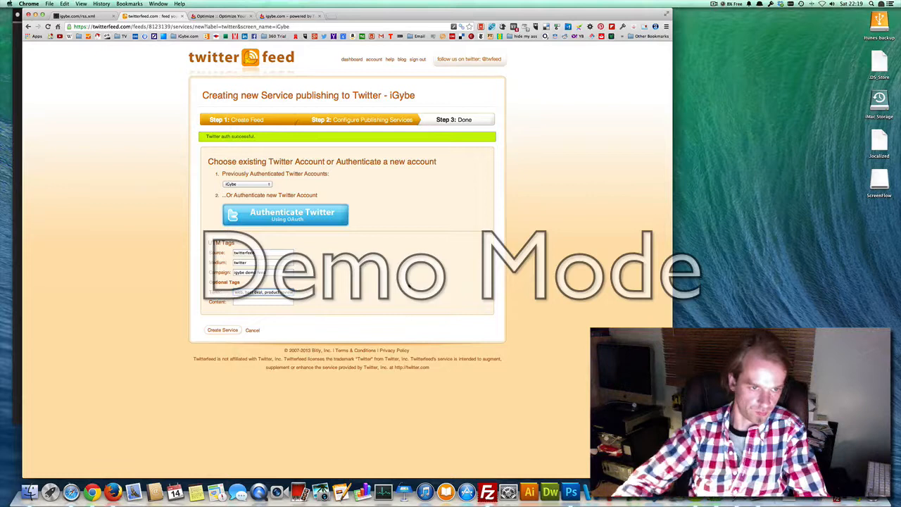
pyautogui.click(252, 299)
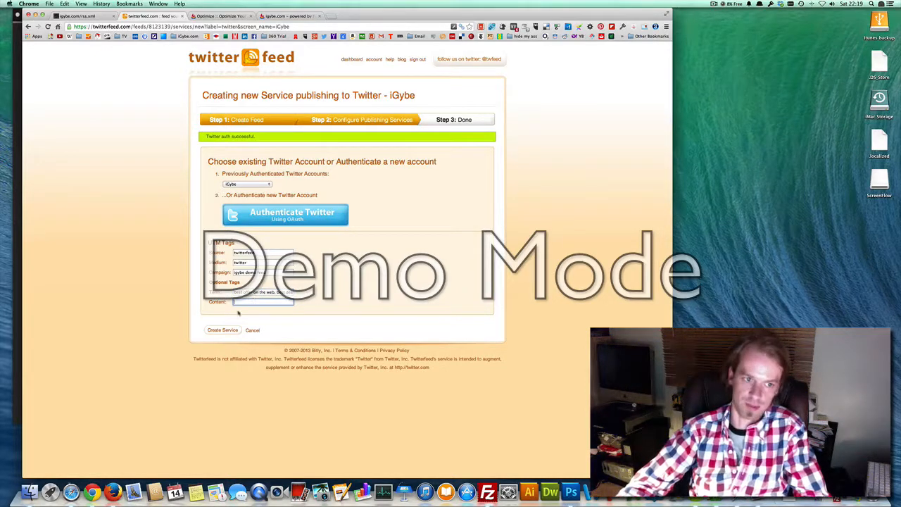
# Create the Twitter publishing service and finish the feed setup, checking the confirmation details
pyautogui.click(223, 330)
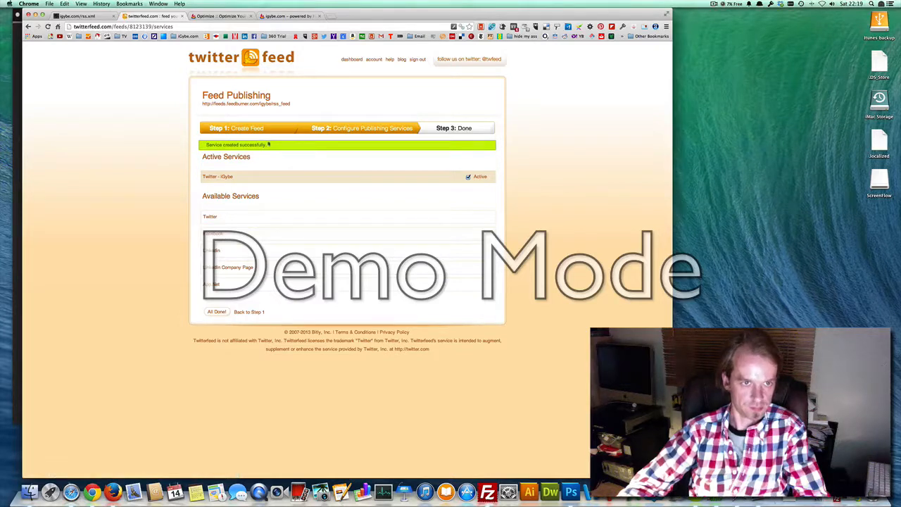
pyautogui.moveTo(206, 145); pyautogui.dragTo(267, 147)
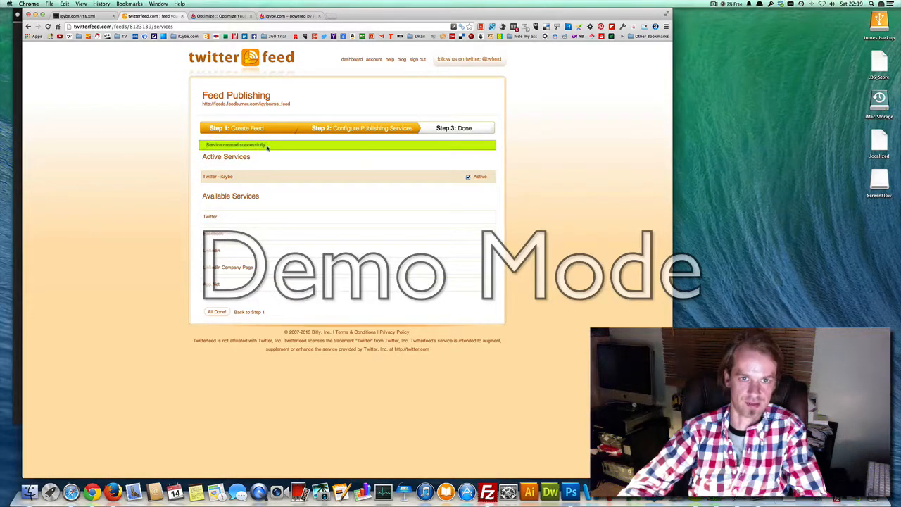
pyautogui.click(219, 311)
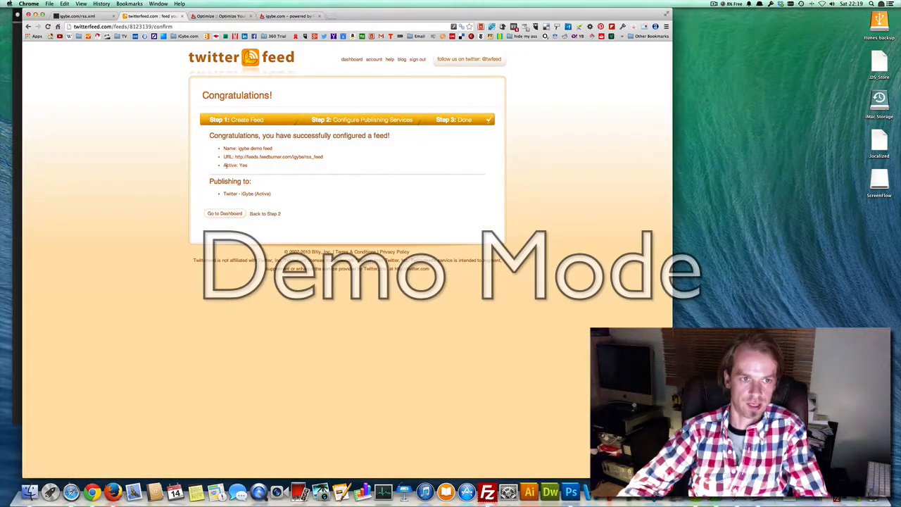
pyautogui.moveTo(221, 135); pyautogui.dragTo(345, 163)
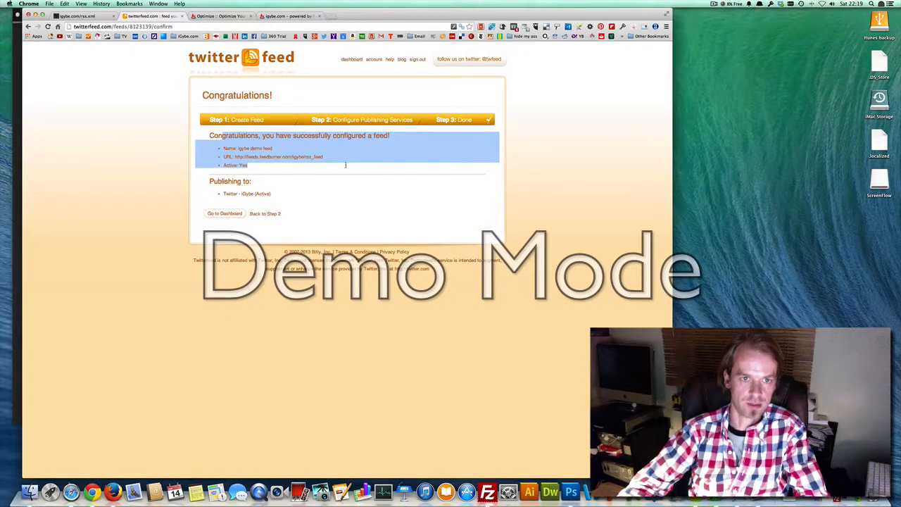
pyautogui.click(344, 165)
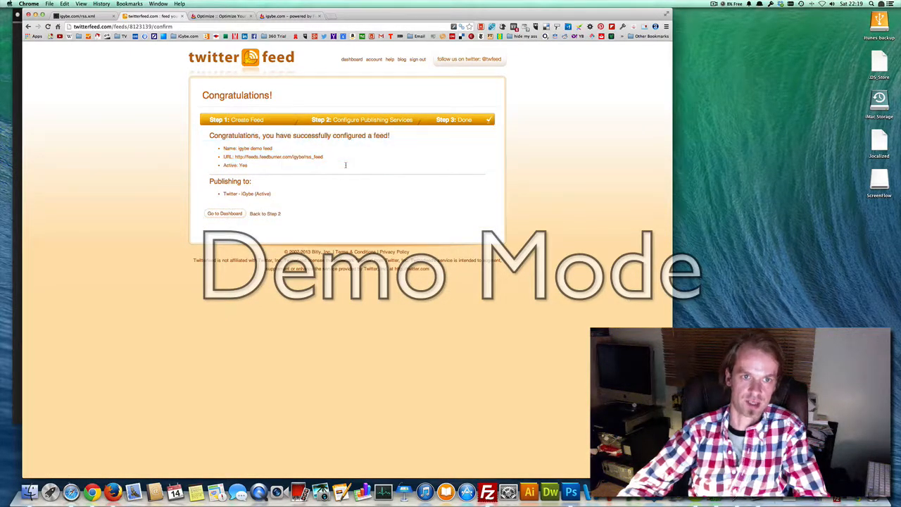
# Copy the feed URL from the confirmation summary and open it in a new browser tab to check the public feed
pyautogui.click(269, 158)
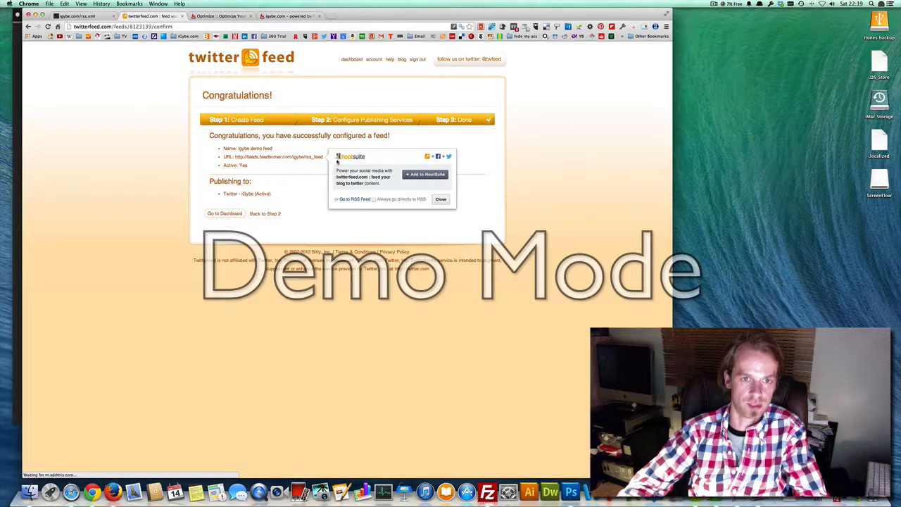
pyautogui.click(288, 171)
pyautogui.moveTo(325, 159); pyautogui.dragTo(235, 157)
pyautogui.press('super+c')
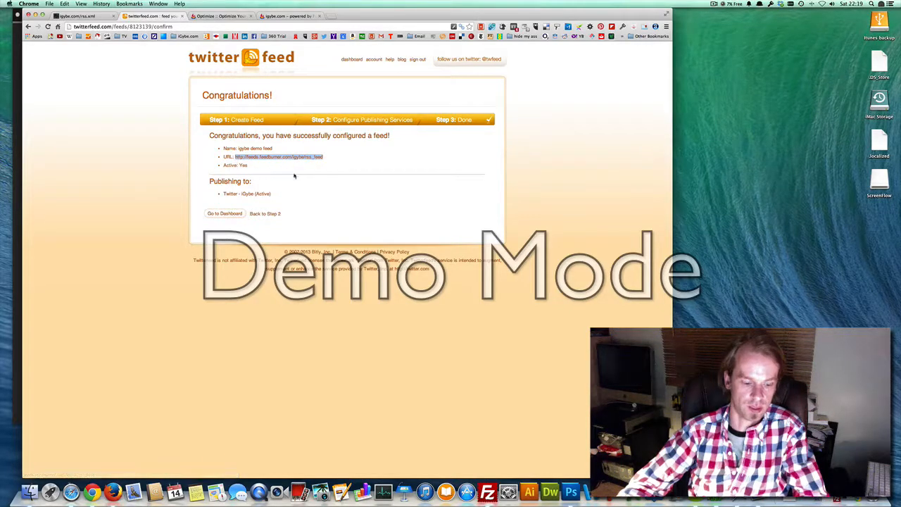
pyautogui.click(285, 15)
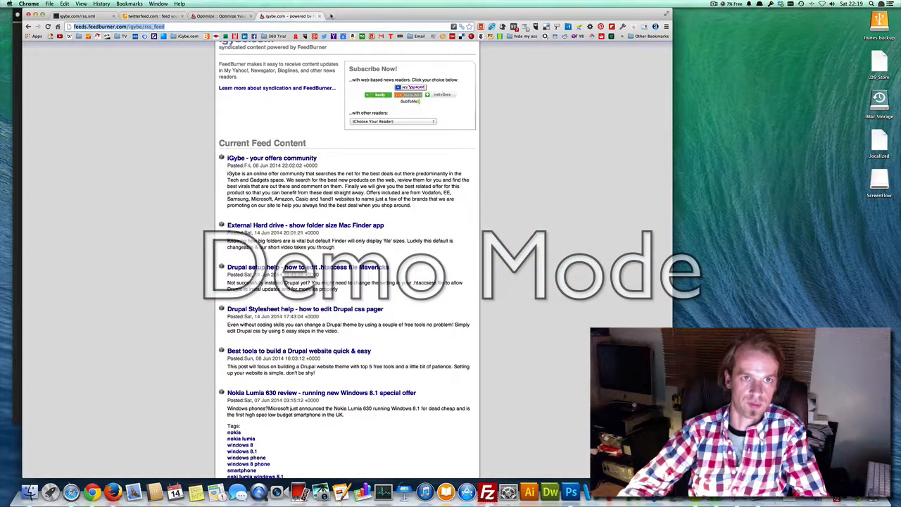
pyautogui.click(331, 16)
pyautogui.press('super+v')
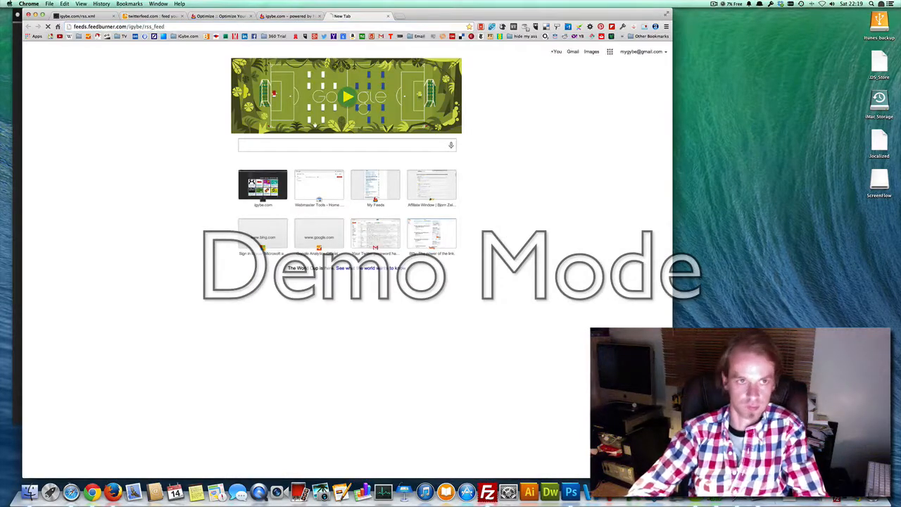
pyautogui.press('Return')
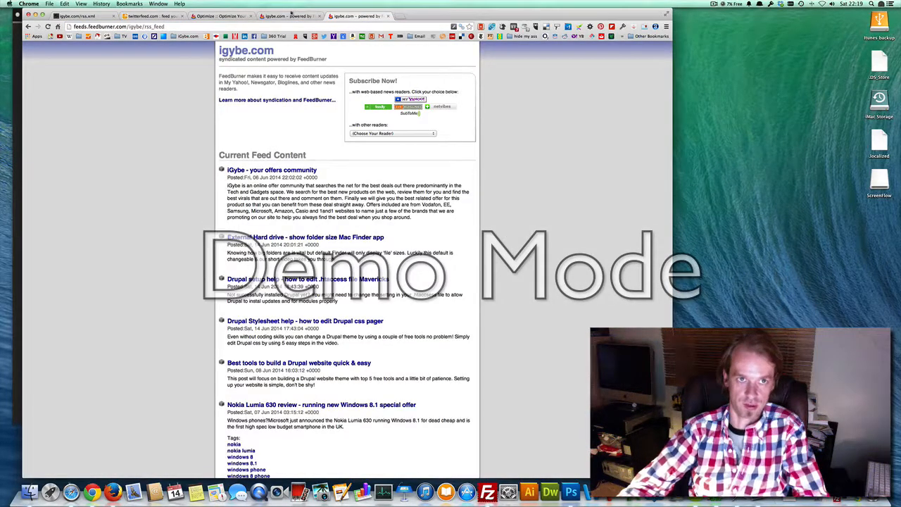
# Return to the twitterfeed confirmation page and check the feed's active status and publishing destination
pyautogui.click(291, 16)
pyautogui.click(214, 15)
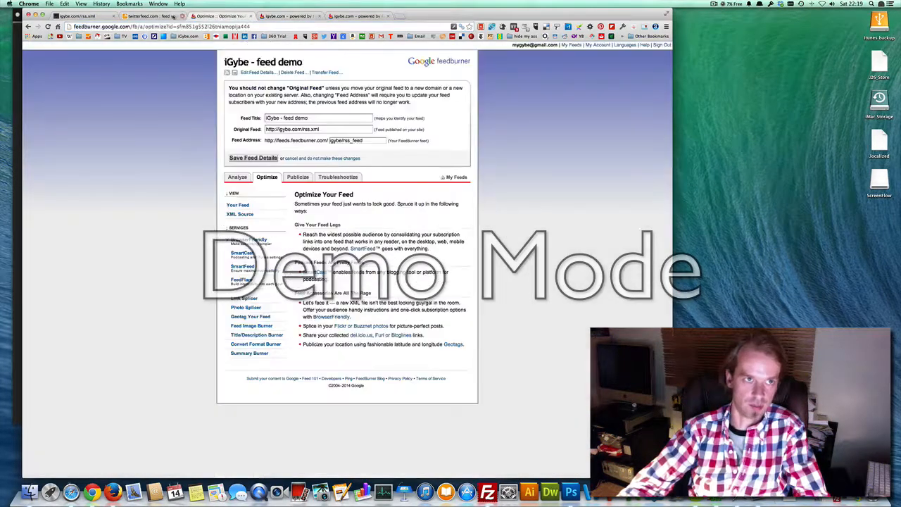
pyautogui.click(152, 16)
pyautogui.moveTo(359, 178); pyautogui.dragTo(316, 186)
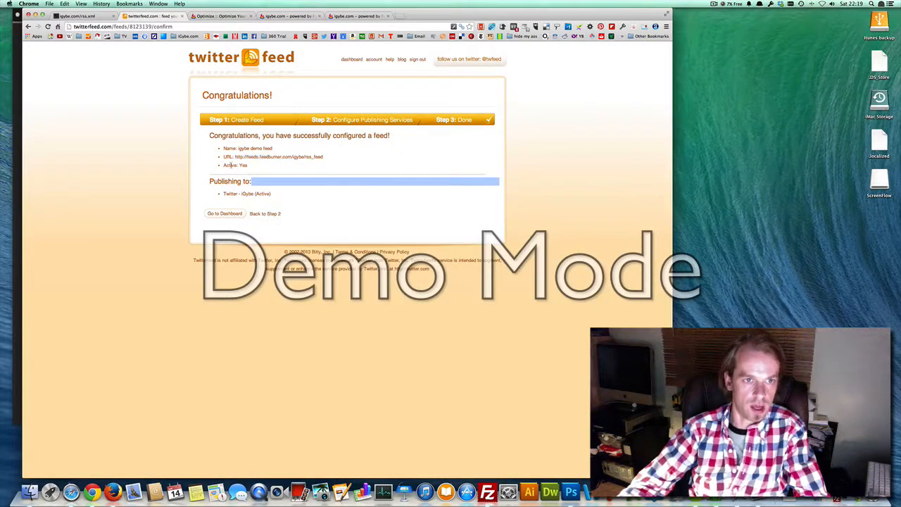
pyautogui.moveTo(229, 166); pyautogui.dragTo(261, 166)
pyautogui.click(231, 200)
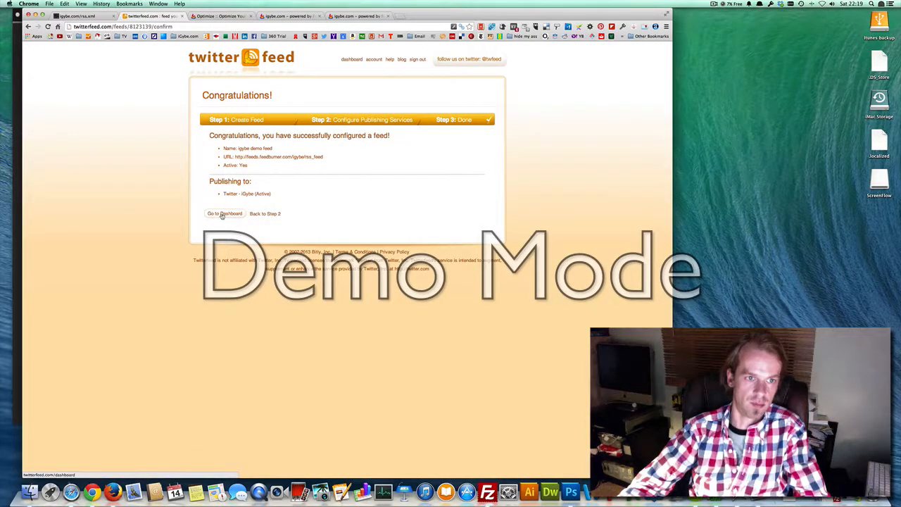
# Open the feed dashboard as a plain list and check the publishing status of igybe demo feed
pyautogui.click(222, 214)
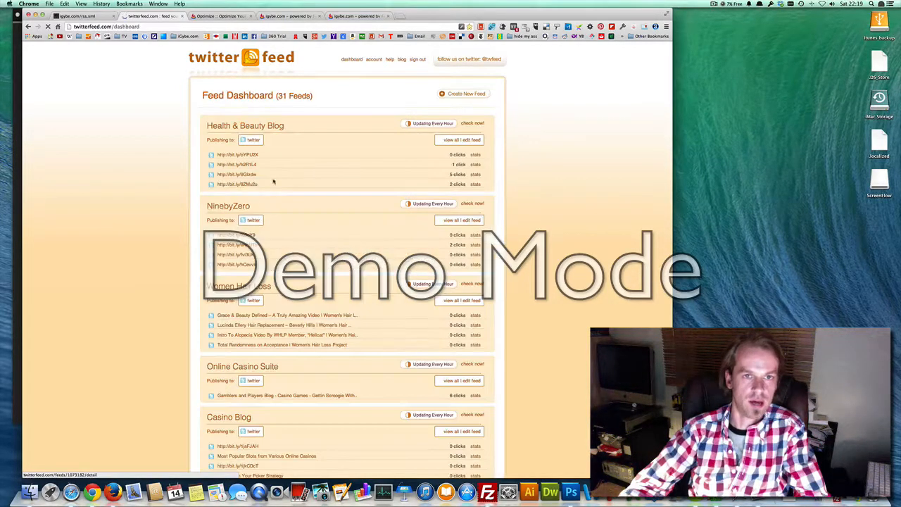
pyautogui.scroll(-3, 370, 175)
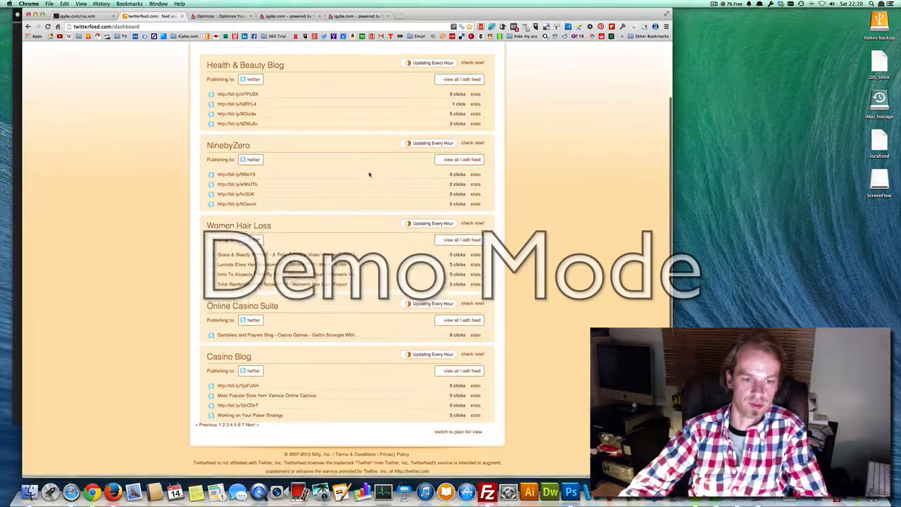
pyautogui.click(251, 428)
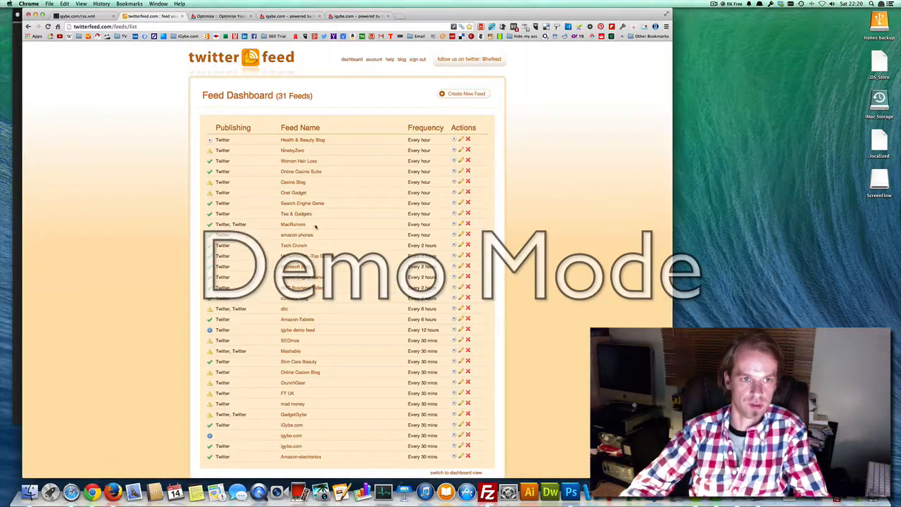
pyautogui.scroll(-2, 352, 143)
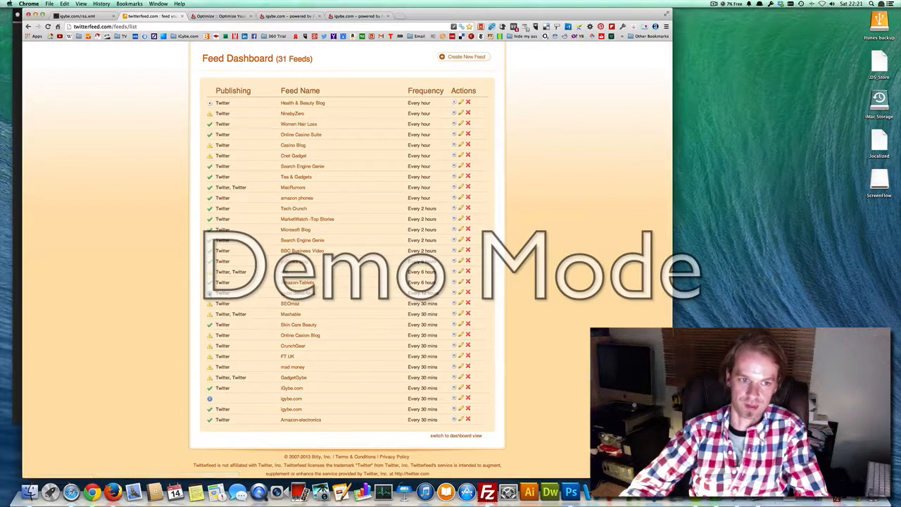
pyautogui.moveTo(329, 295); pyautogui.dragTo(206, 291)
pyautogui.click(335, 293)
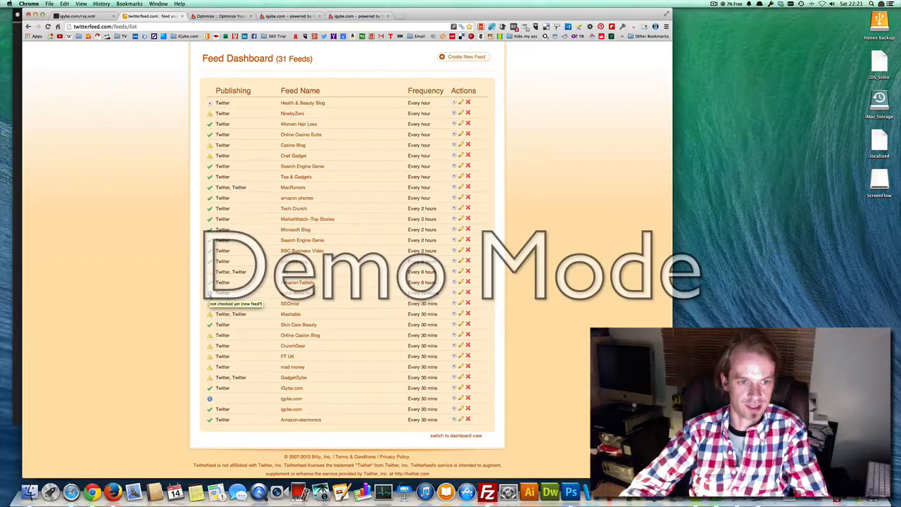
# Switch the feed dashboard from the plain list to the dashboard view and browse its second page of feeds
pyautogui.click(441, 292)
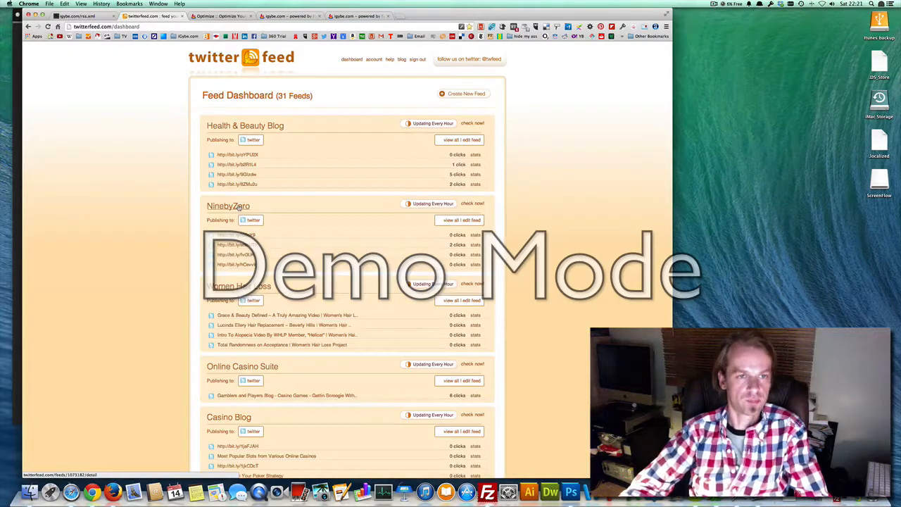
pyautogui.scroll(-3, 307, 252)
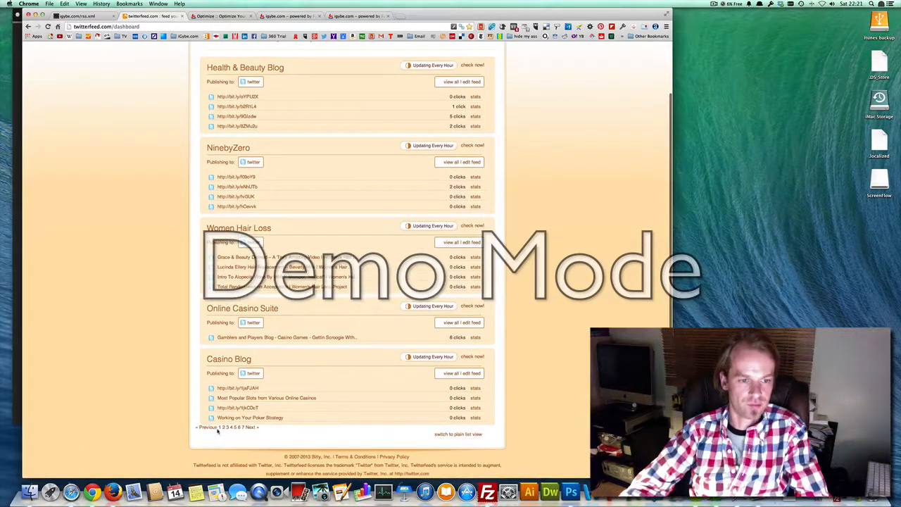
pyautogui.click(224, 427)
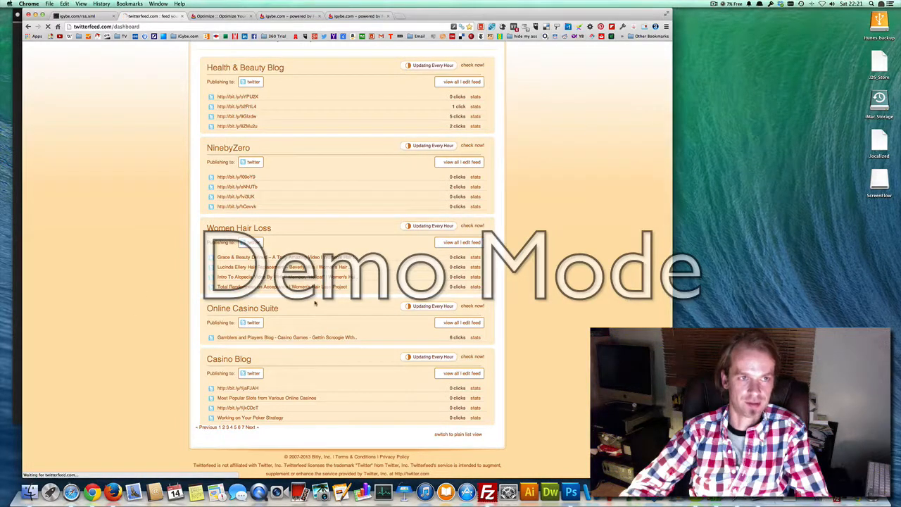
pyautogui.scroll(-1, 510, 205)
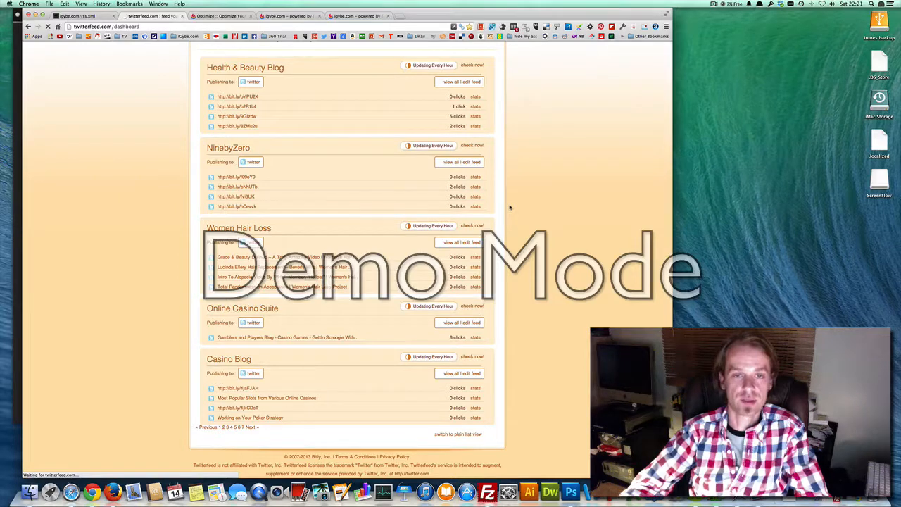
pyautogui.scroll(-1, 512, 211)
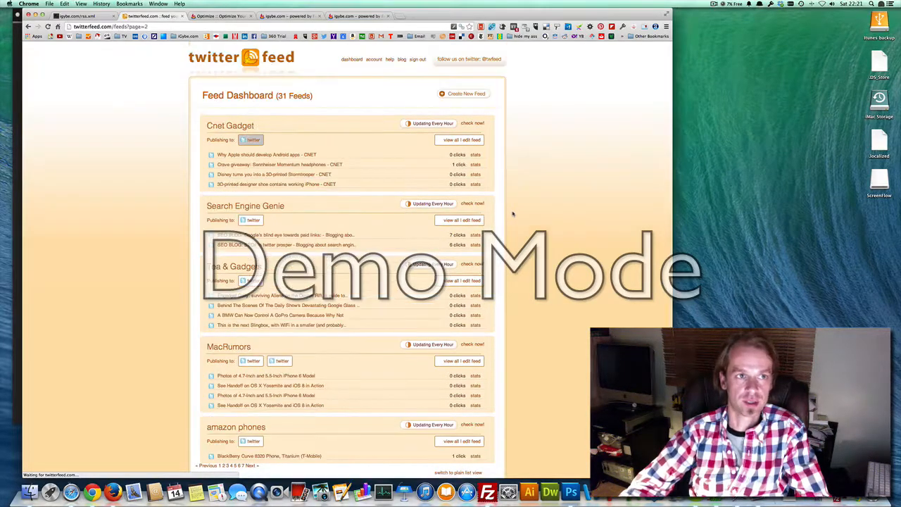
pyautogui.scroll(-2, 357, 231)
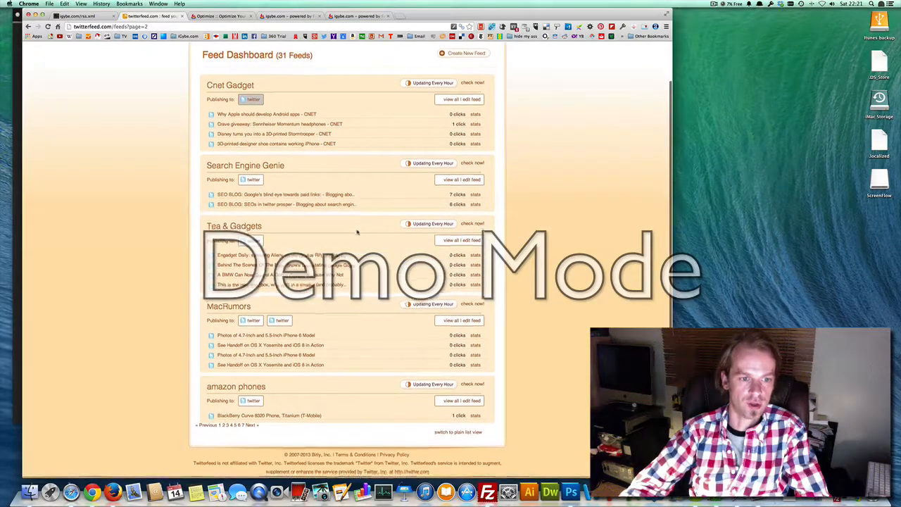
pyautogui.scroll(3, 357, 232)
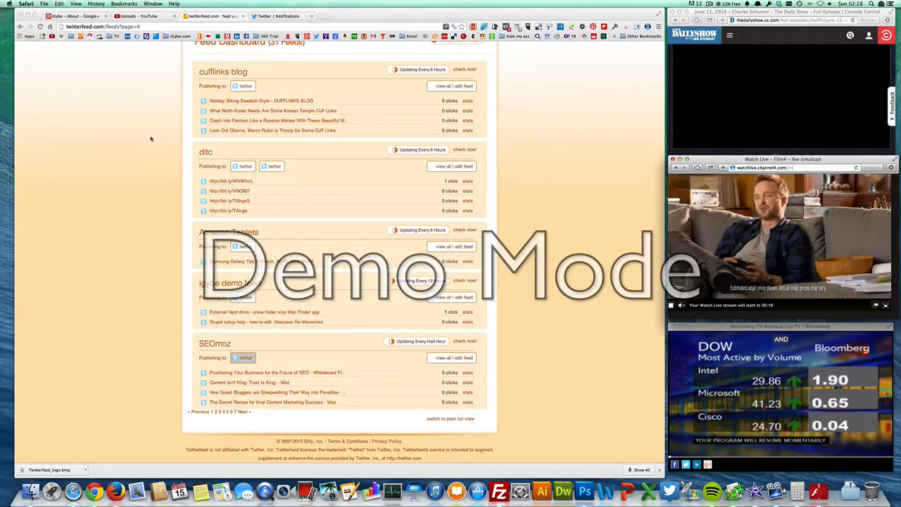
# Find igybe demo feed on the fourth dashboard page and open its details in a new browser tab
pyautogui.scroll(3, 146, 138)
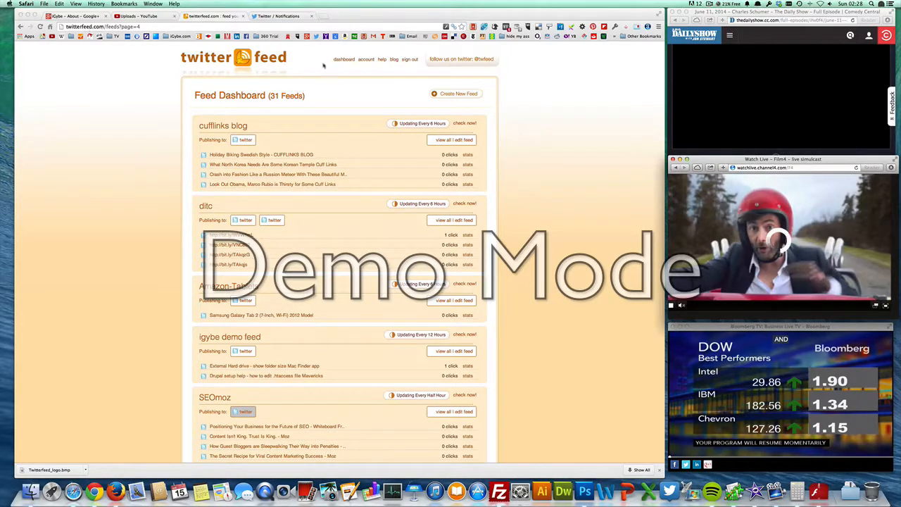
pyautogui.scroll(-3, 193, 79)
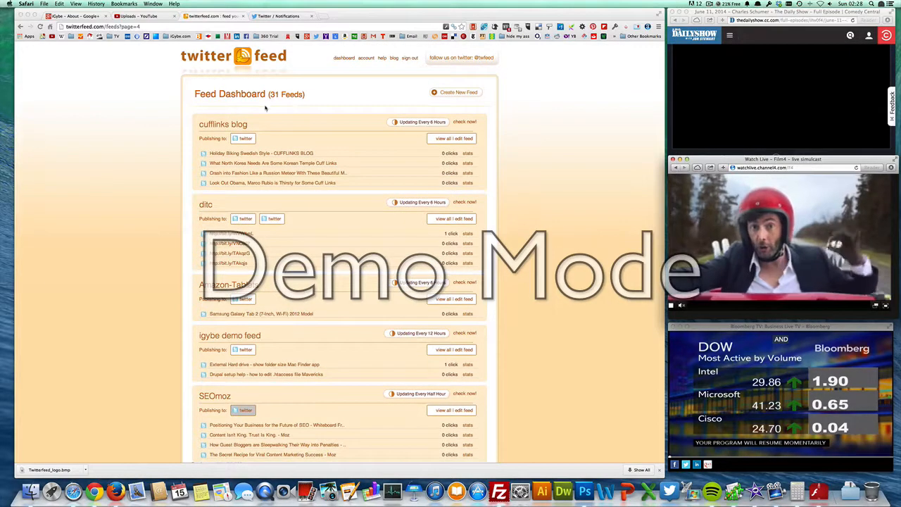
pyautogui.scroll(-3, 265, 108)
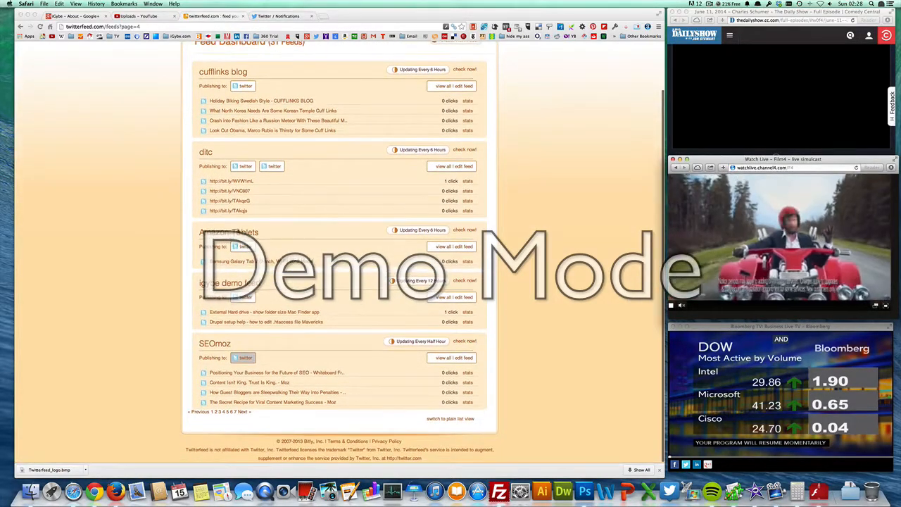
pyautogui.click(198, 284)
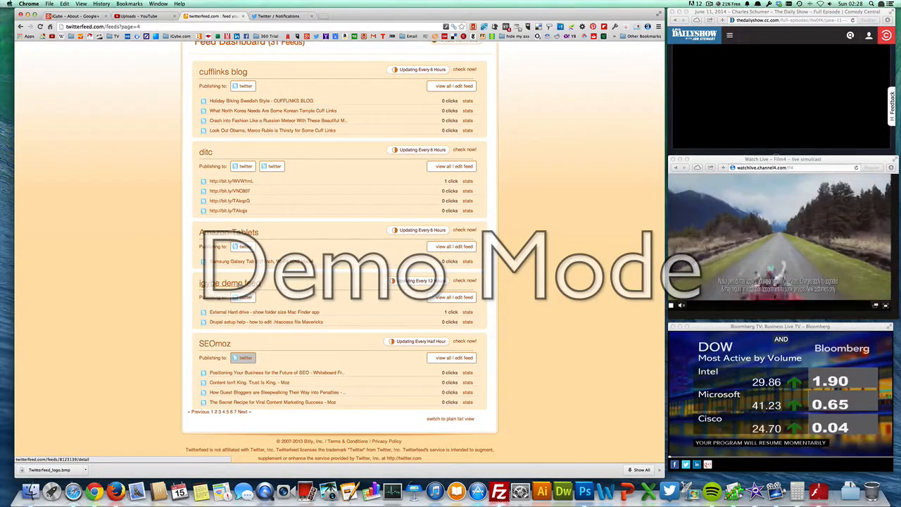
pyautogui.keyDown('super'); pyautogui.click(240, 285); pyautogui.keyUp('super')
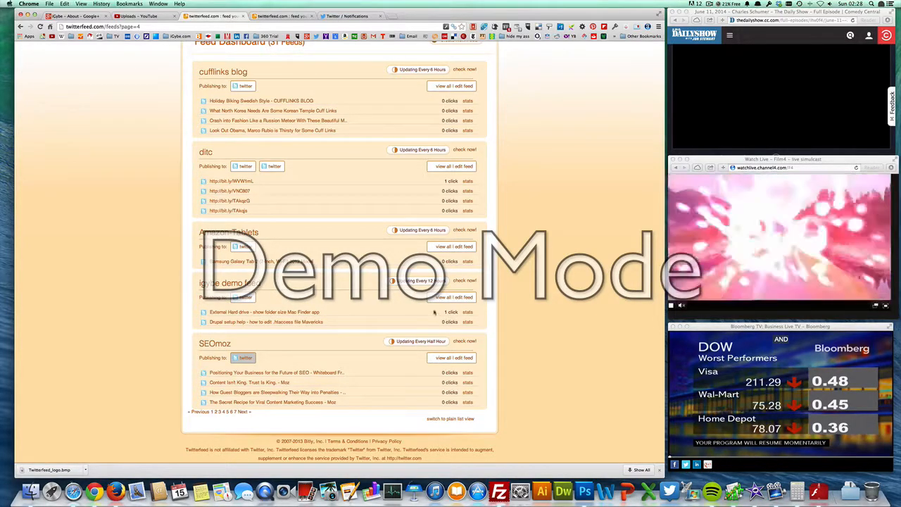
# Check the click counts of igybe demo feed's posts and examine the bitly stats for the External Hard drive post
pyautogui.moveTo(318, 315); pyautogui.dragTo(477, 320)
pyautogui.click(479, 323)
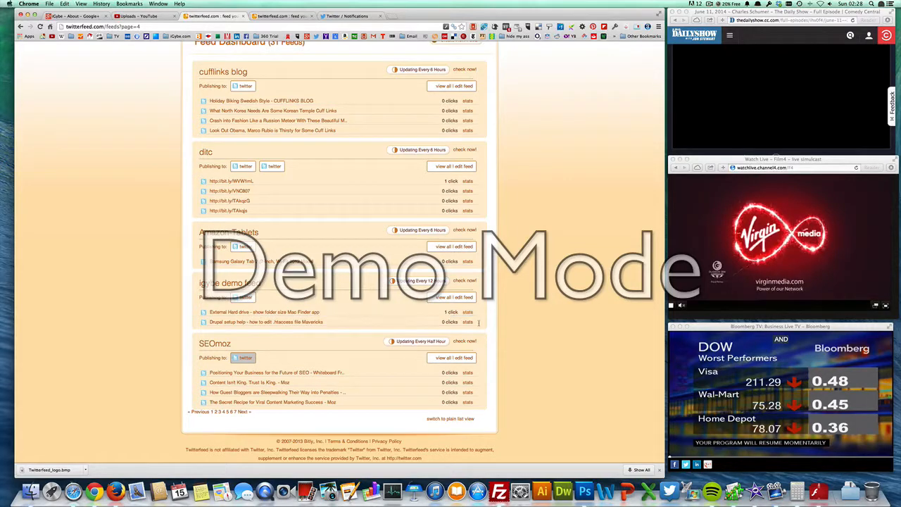
pyautogui.tripleClick(444, 315)
pyautogui.click(393, 316)
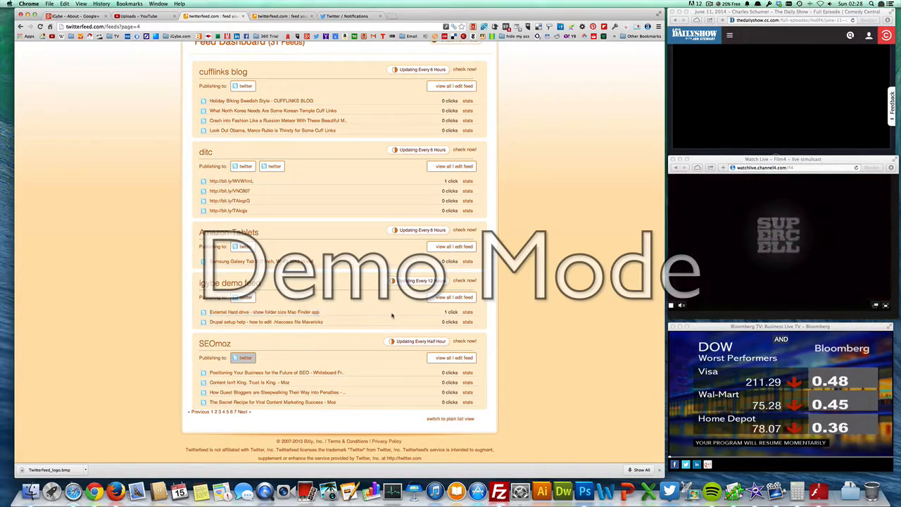
pyautogui.click(467, 314)
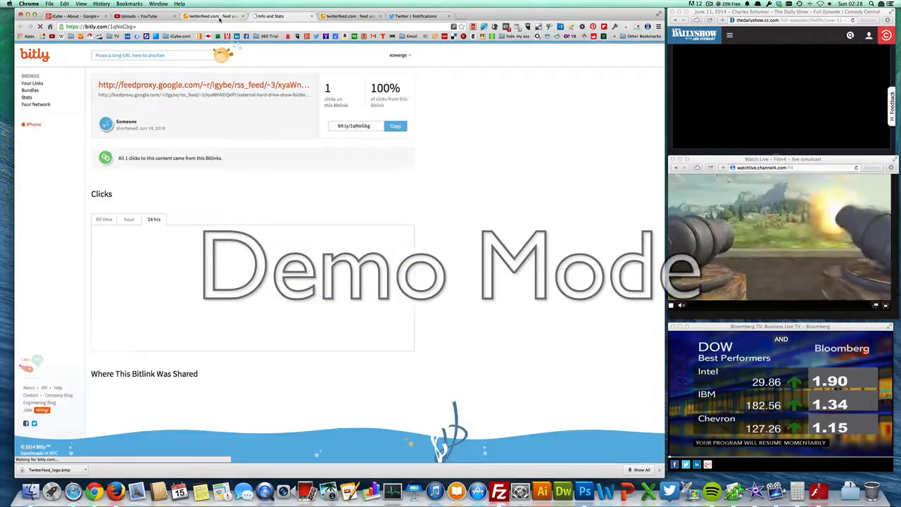
pyautogui.moveTo(387, 310)
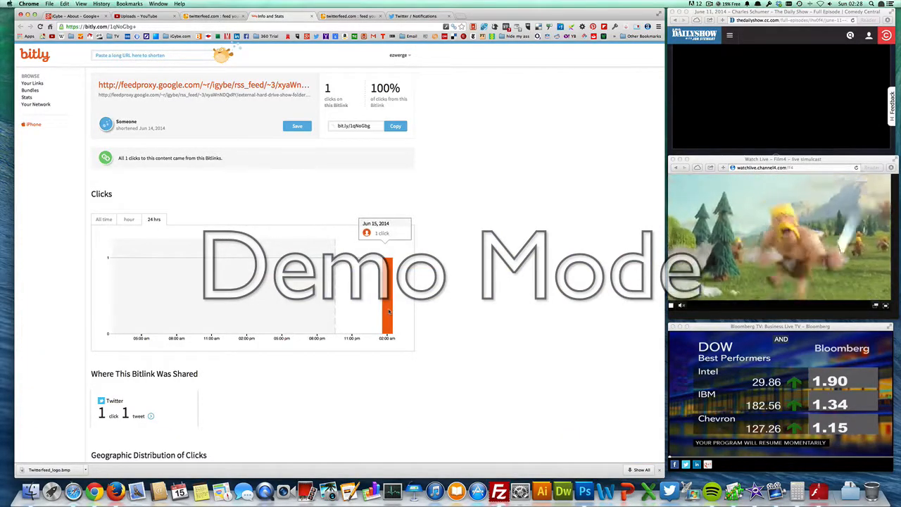
pyautogui.scroll(-5, 166, 351)
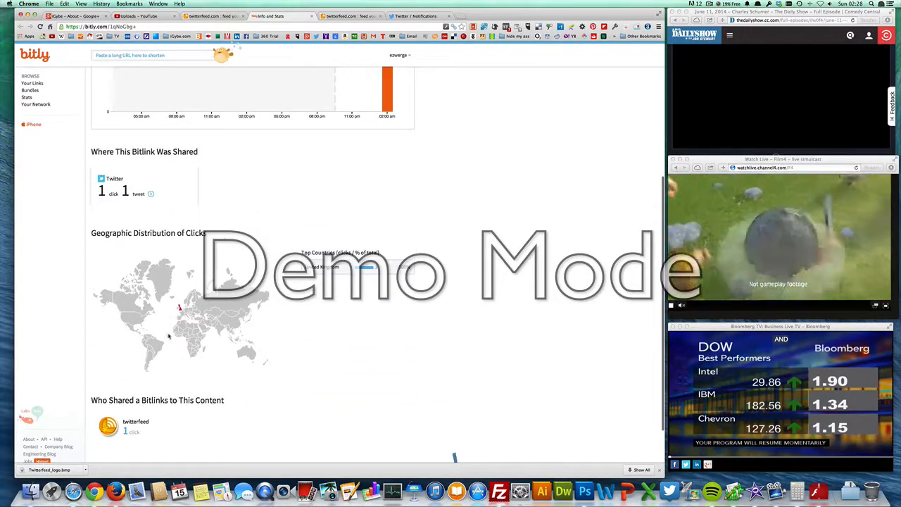
pyautogui.scroll(4, 203, 207)
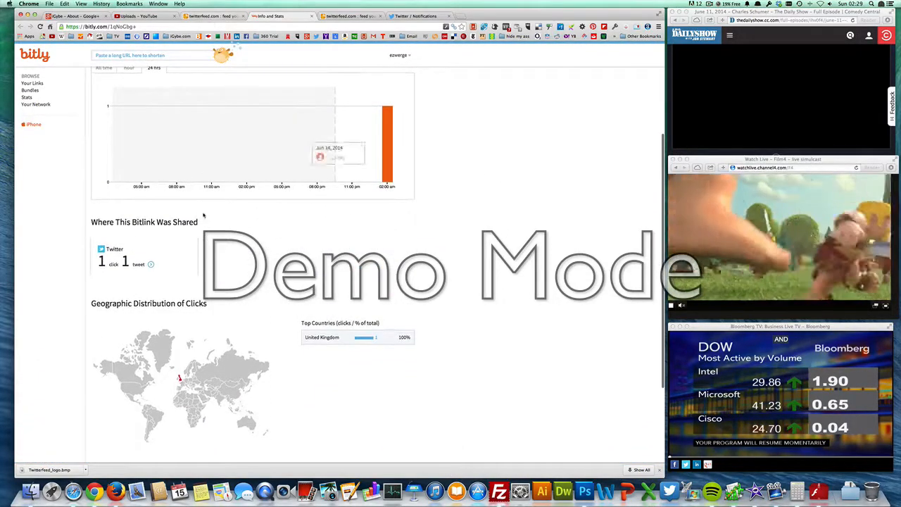
pyautogui.scroll(4, 200, 211)
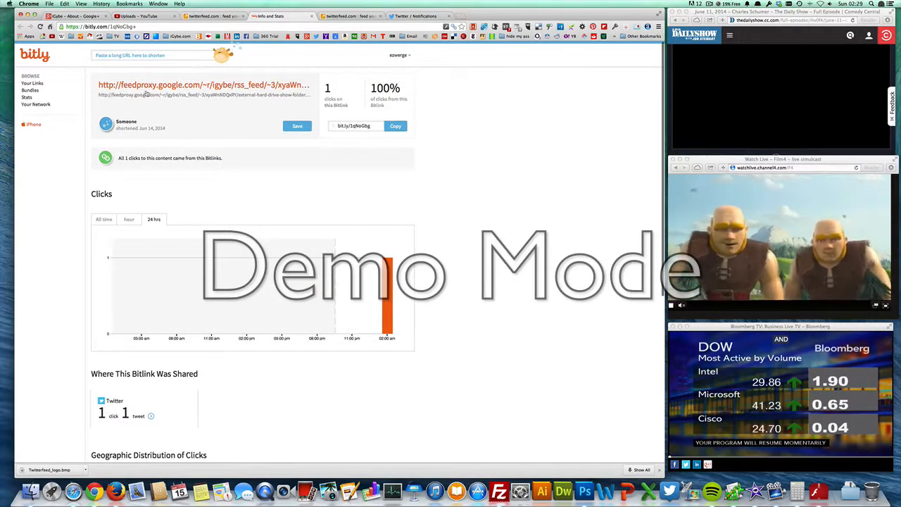
# Return to the igybe demo feed details page and check its source URL and feed status
pyautogui.click(206, 17)
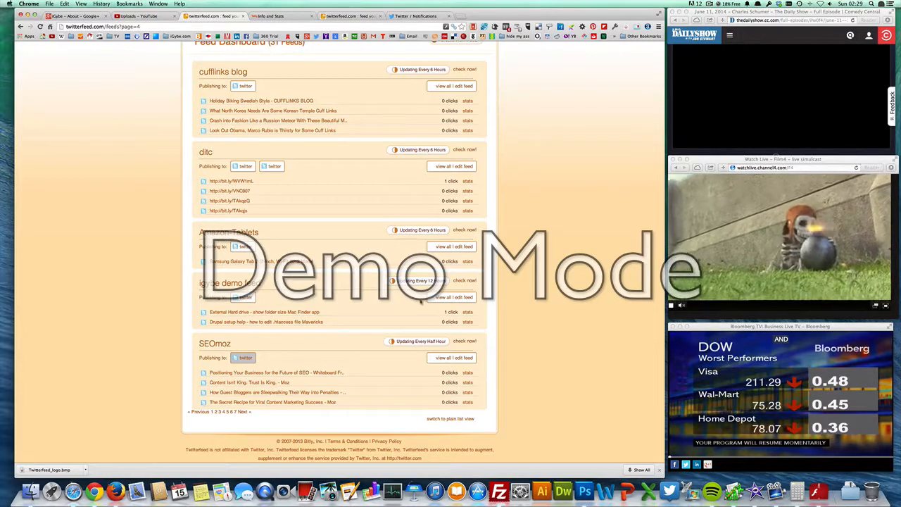
pyautogui.click(356, 17)
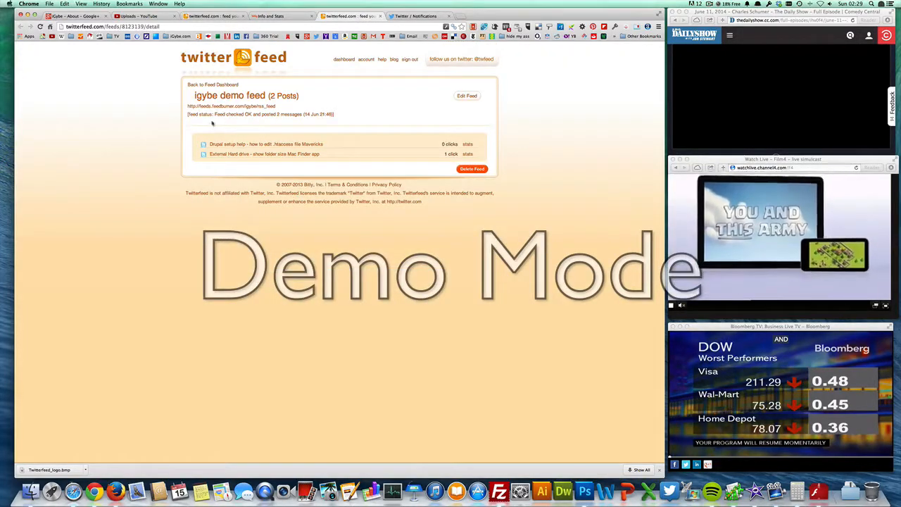
pyautogui.moveTo(206, 108); pyautogui.dragTo(287, 107)
pyautogui.click(285, 112)
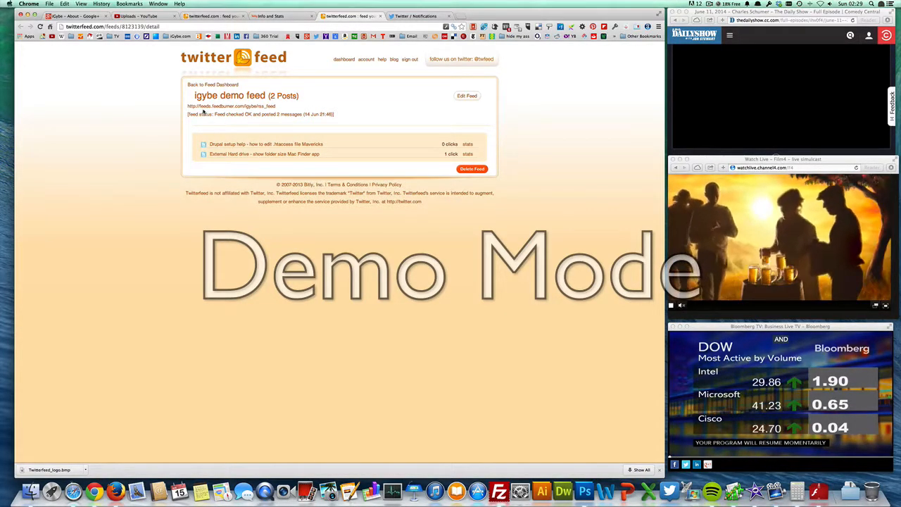
# Open igybe demo feed for editing, review its advanced settings and tweet prefix, and continue to publishing services to check the active Twitter account
pyautogui.click(467, 95)
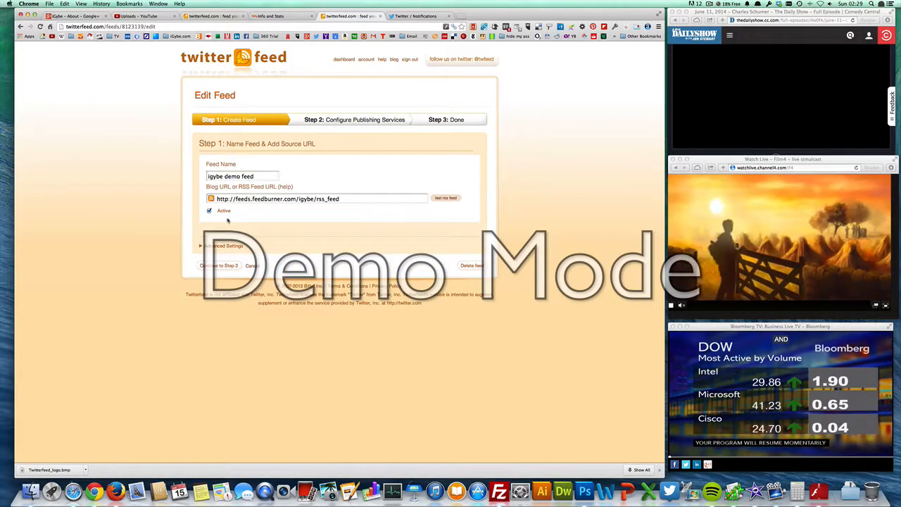
pyautogui.click(223, 245)
pyautogui.scroll(-2, 224, 245)
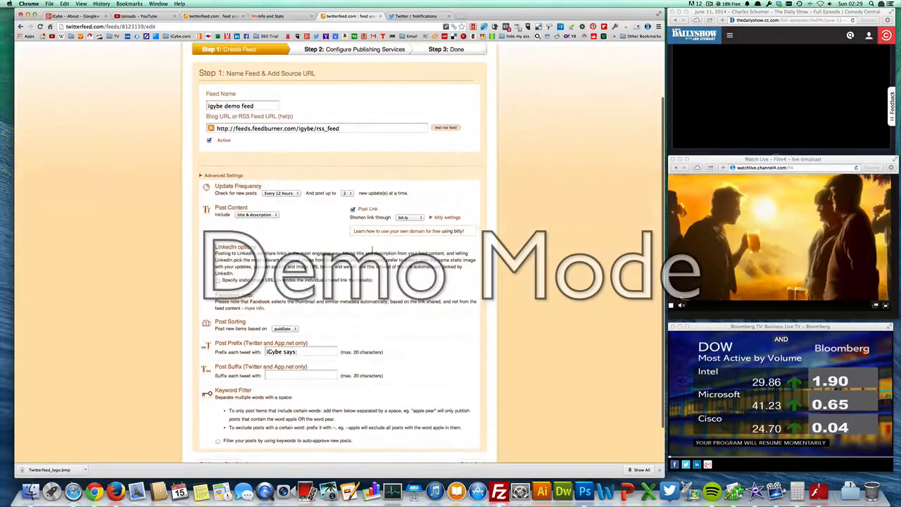
pyautogui.scroll(-1, 395, 232)
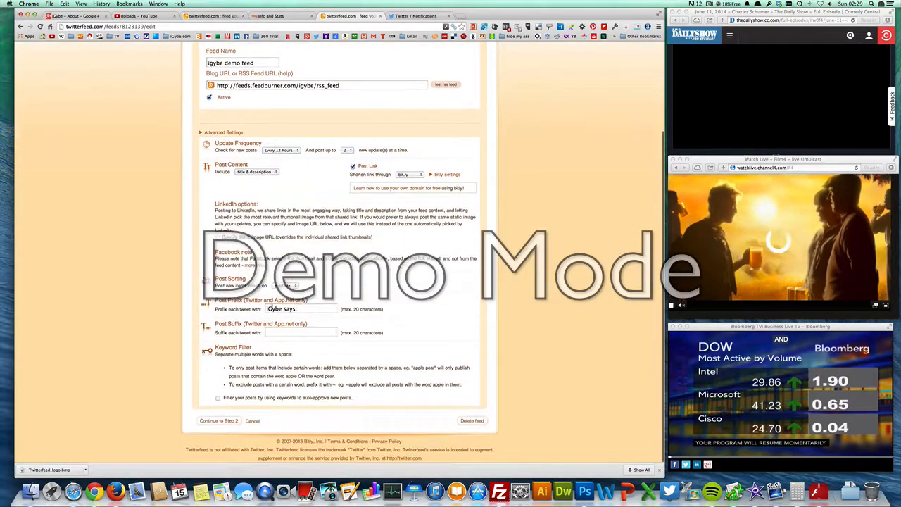
pyautogui.moveTo(306, 309); pyautogui.dragTo(244, 310)
pyautogui.click(242, 324)
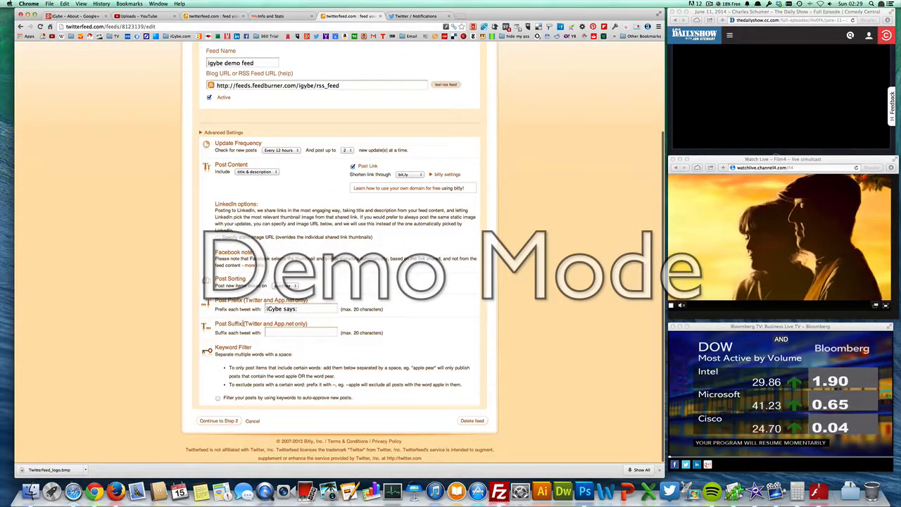
pyautogui.click(228, 421)
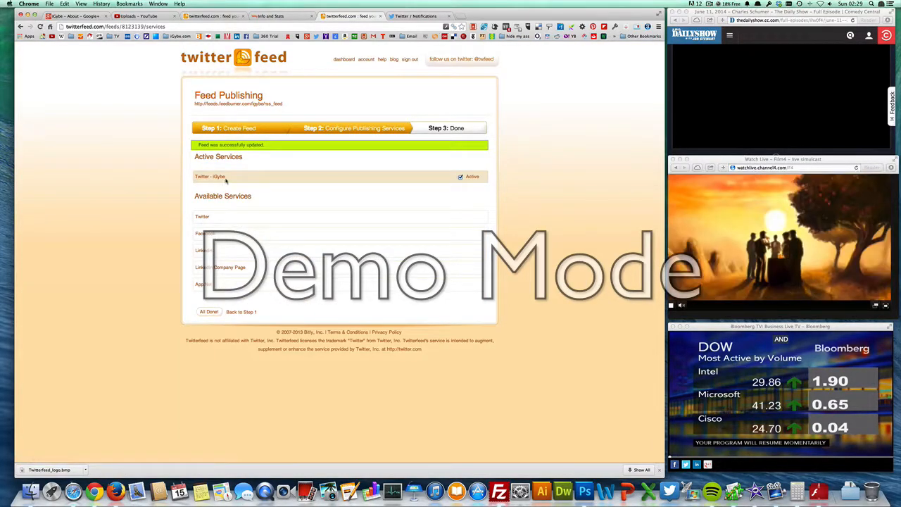
pyautogui.tripleClick(197, 178)
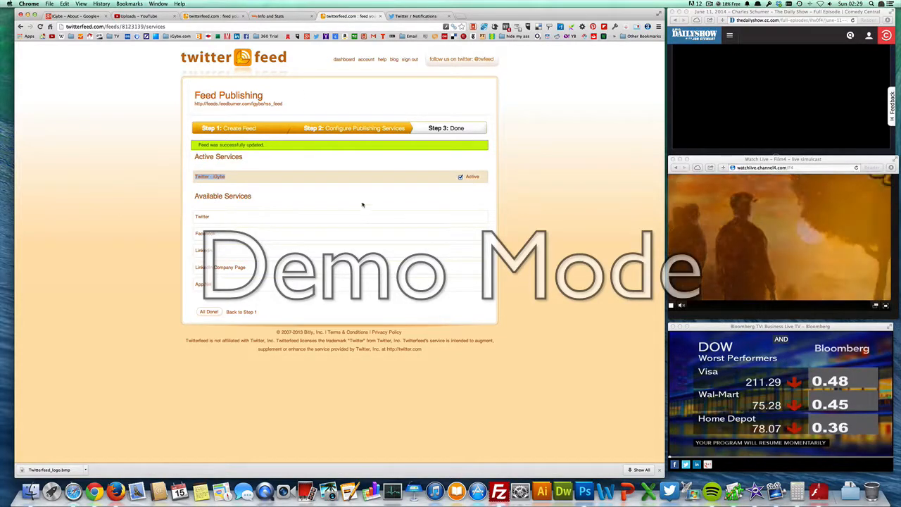
# Return to the feed dashboard, show it as a plain list and recheck the publishing status of igybe demo feed
pyautogui.click(213, 15)
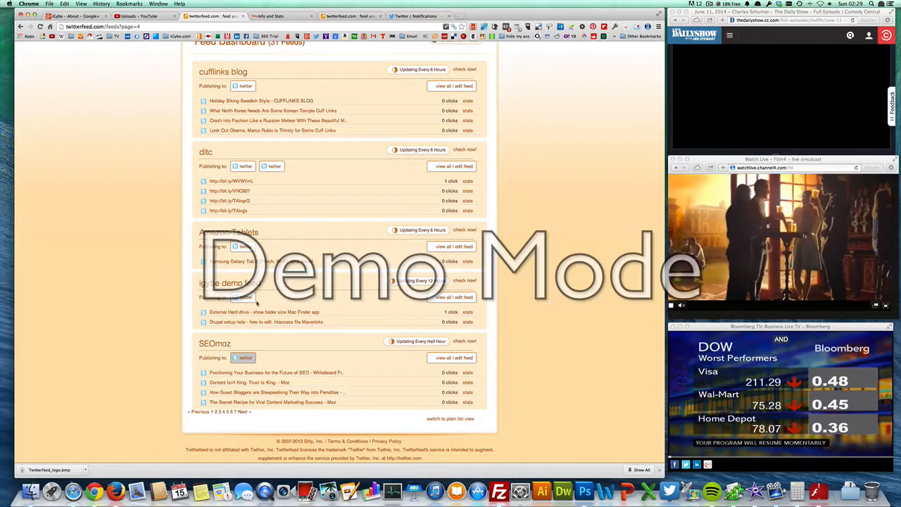
pyautogui.click(452, 420)
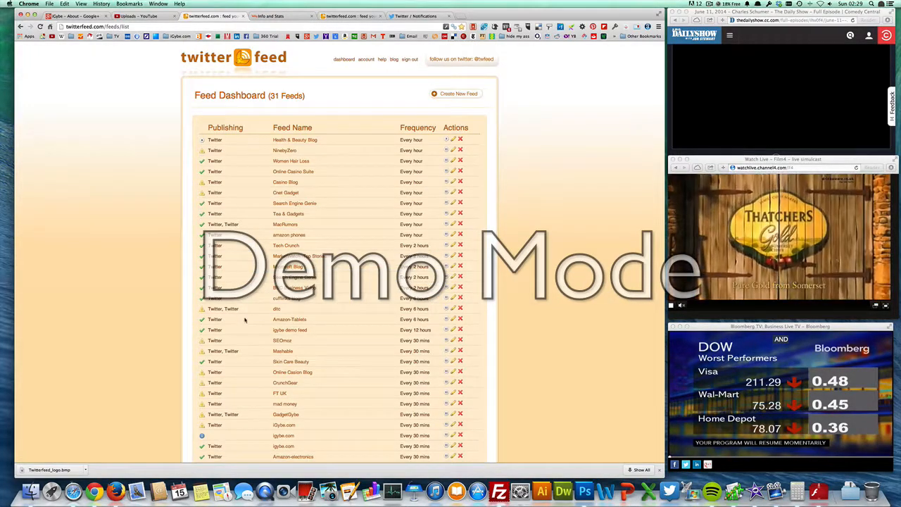
pyautogui.scroll(-2, 245, 319)
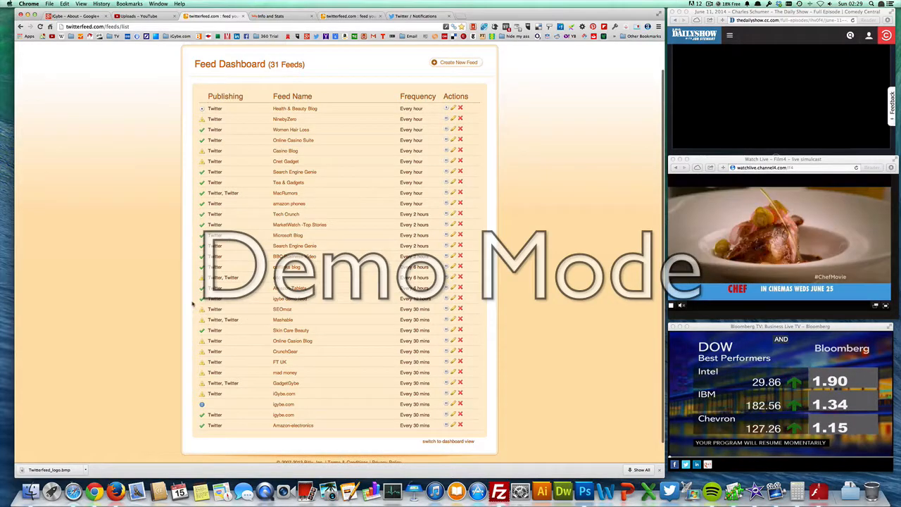
pyautogui.moveTo(202, 301)
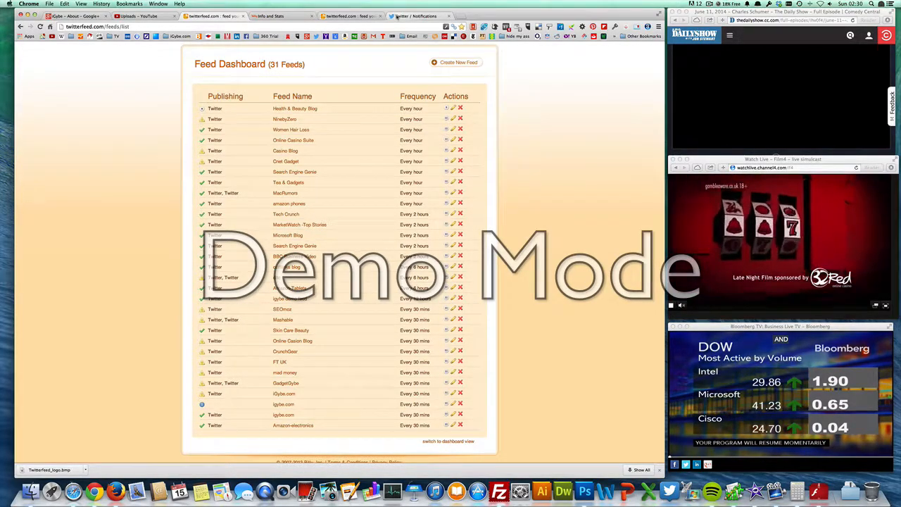
# Switch to Twitter and open the iGybe profile page to check the tweets posted from the feed
pyautogui.click(397, 16)
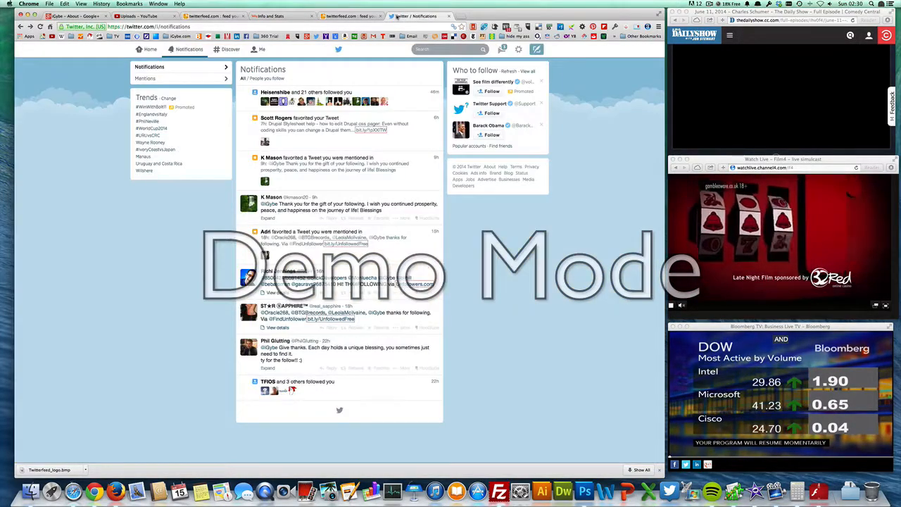
pyautogui.click(151, 50)
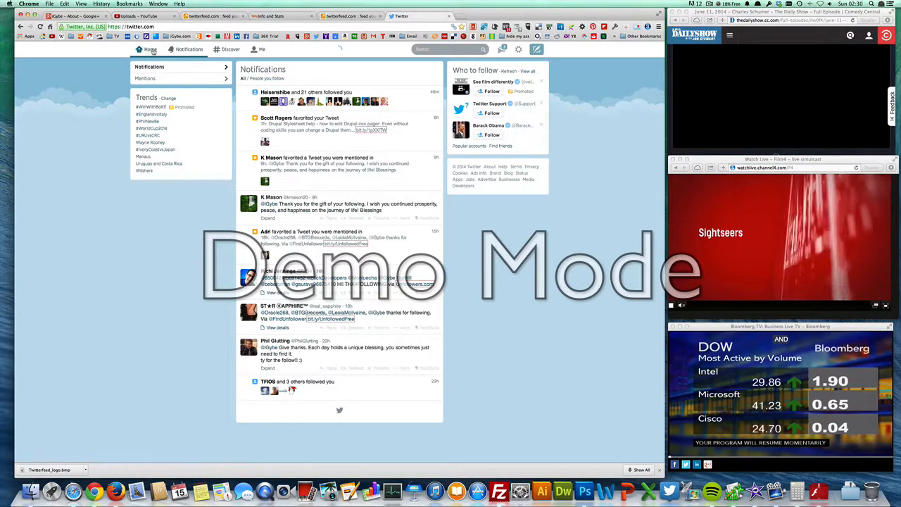
pyautogui.click(259, 49)
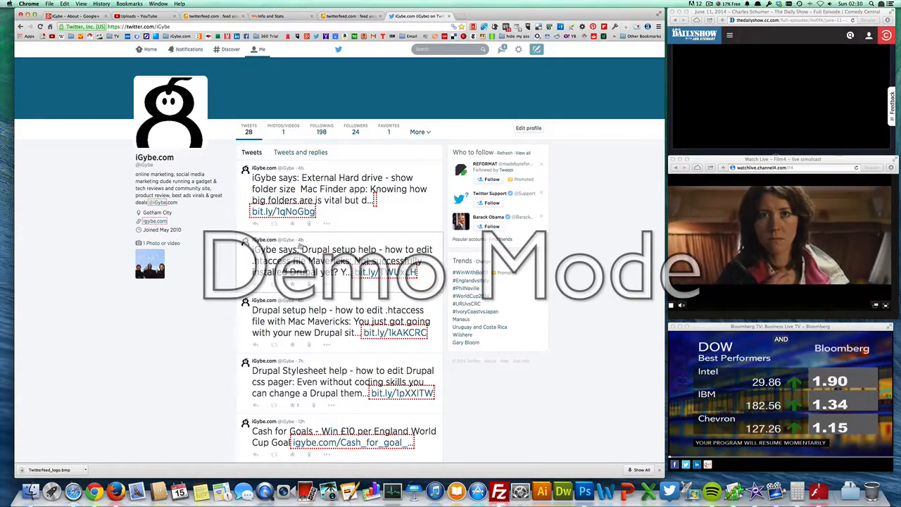
# Follow the short link in the External Hard drive tweet to its igybe.com article, and play and pause the embedded Finder tip video
pyautogui.click(300, 211)
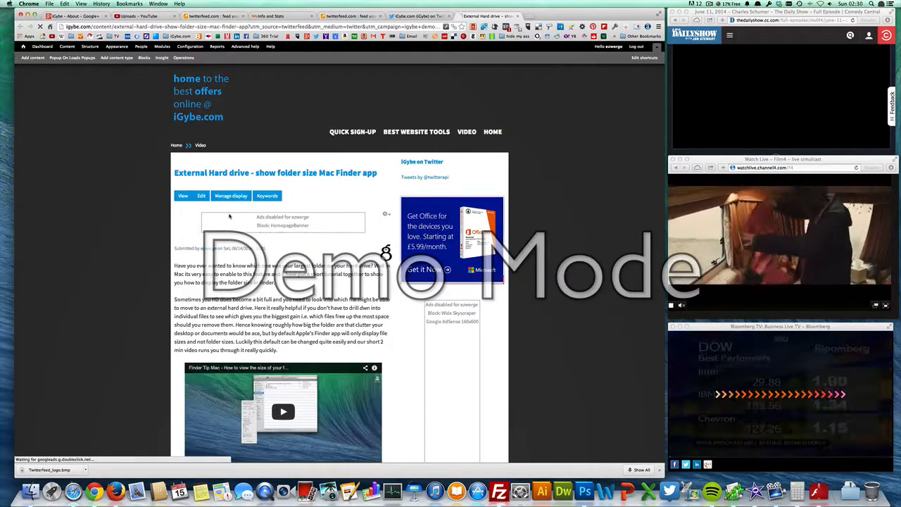
pyautogui.scroll(-3, 229, 212)
pyautogui.scroll(-1, 340, 262)
pyautogui.scroll(-3, 340, 262)
pyautogui.click(283, 218)
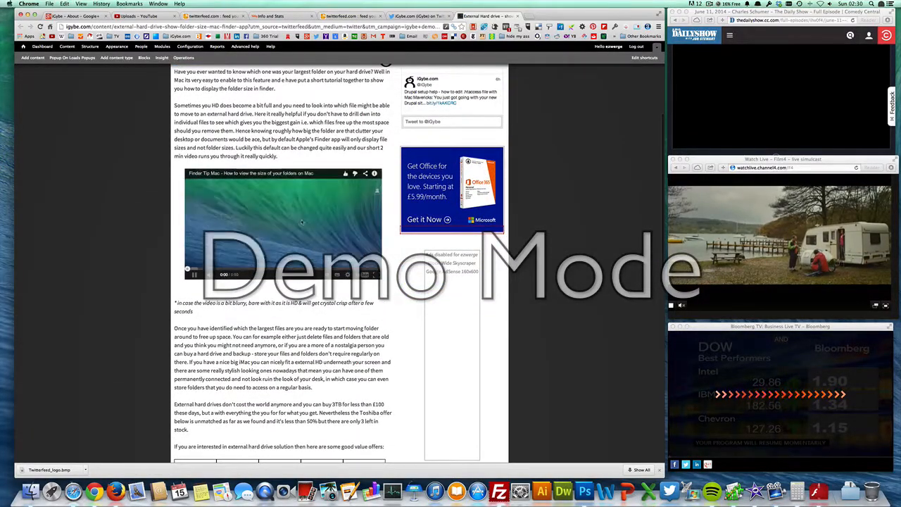
pyautogui.scroll(-1, 283, 218)
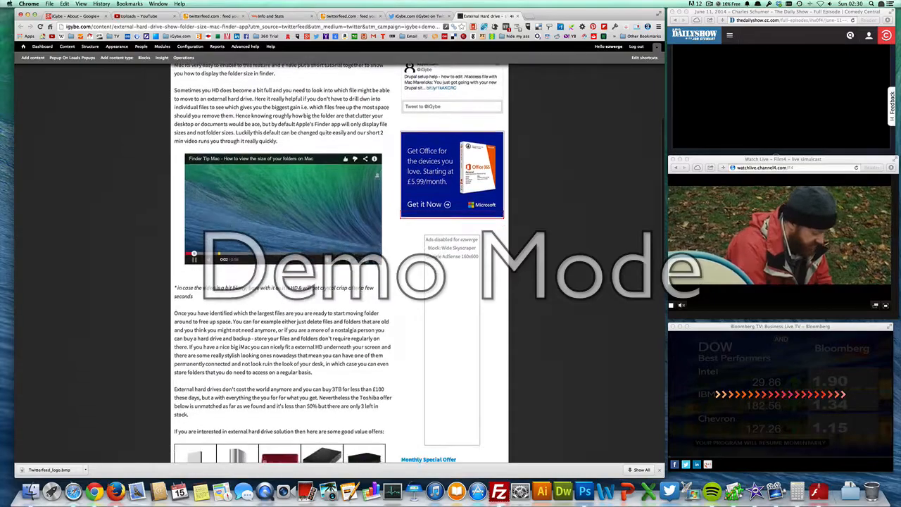
pyautogui.click(194, 261)
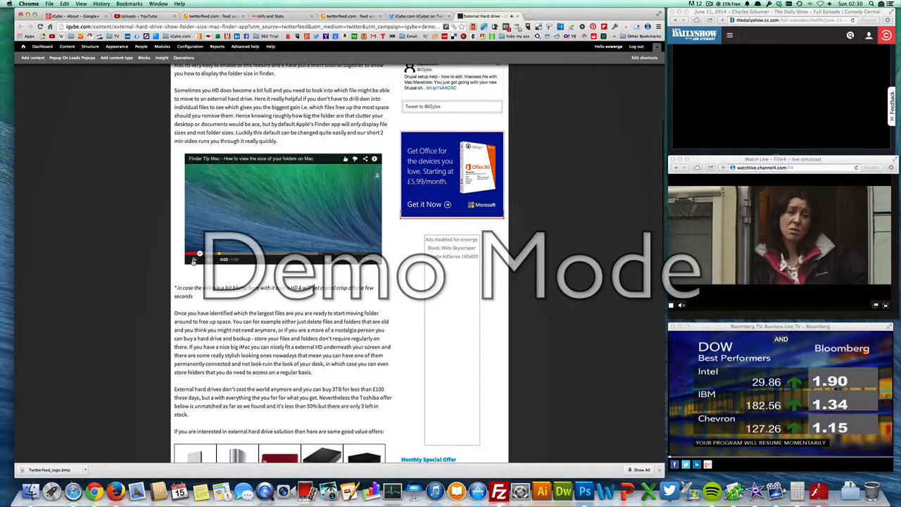
# Look through the article's external hard drive offers and return to the iGybe Twitter profile
pyautogui.scroll(-5, 194, 260)
pyautogui.scroll(-3, 191, 259)
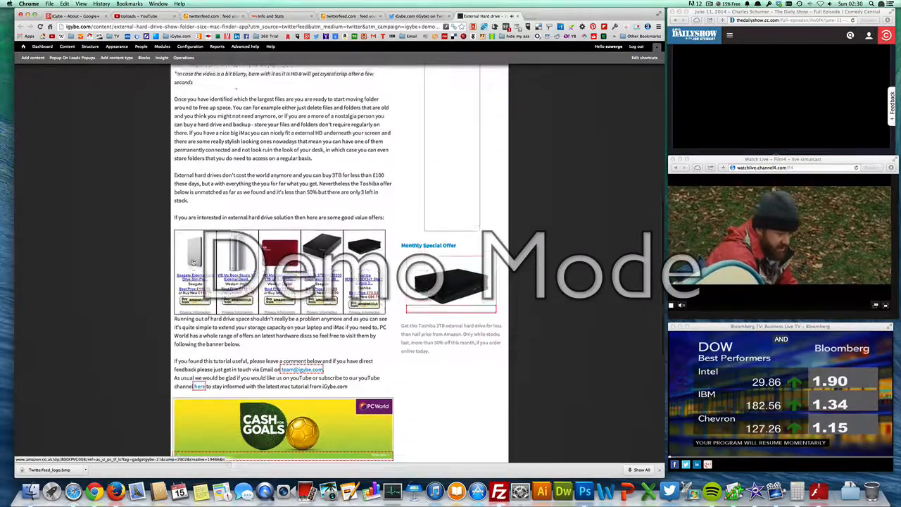
pyautogui.scroll(7, 192, 259)
pyautogui.click(415, 16)
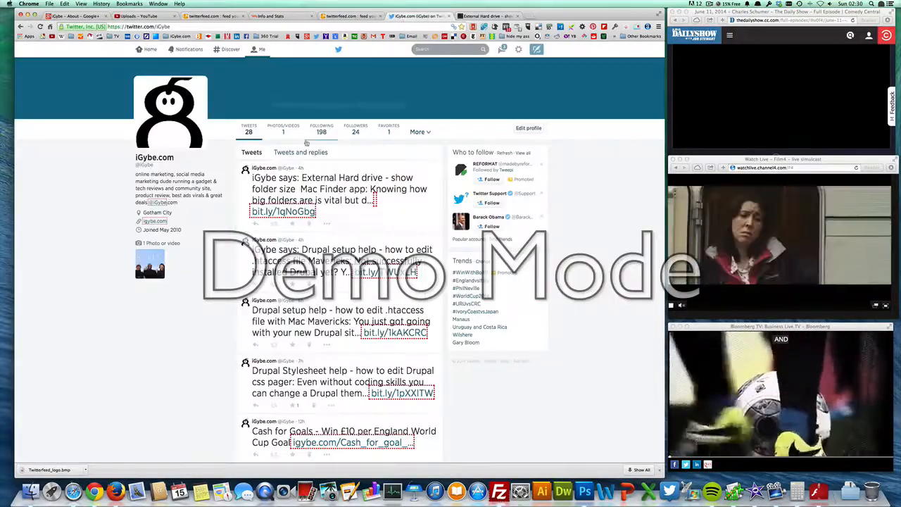
# Go back to the External Hard drive article and check the iGybe on Twitter block, highlighting the "iGybe says:" prefix in the second tweet
pyautogui.click(466, 15)
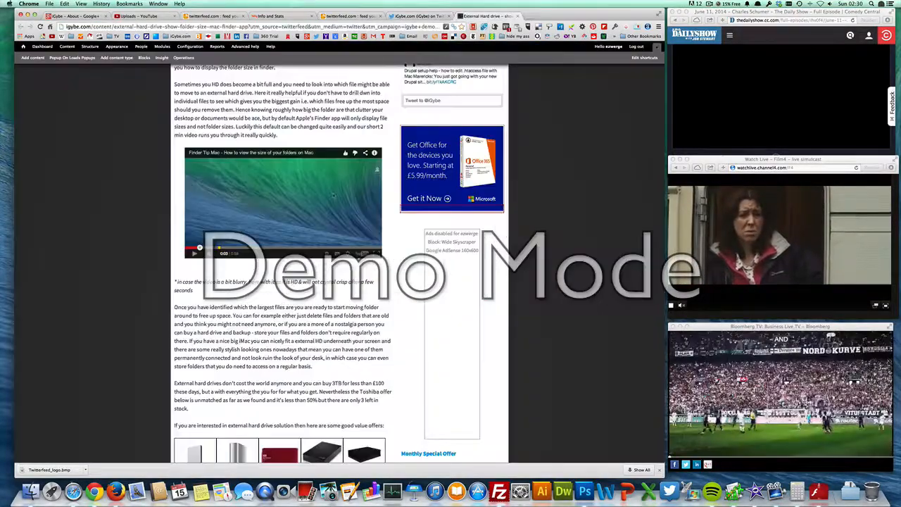
pyautogui.scroll(6, 383, 240)
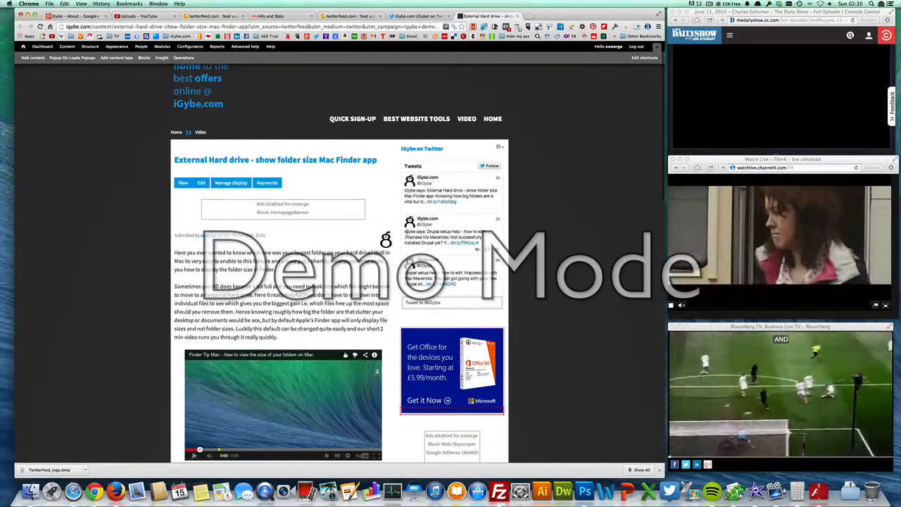
pyautogui.moveTo(406, 233); pyautogui.dragTo(436, 234)
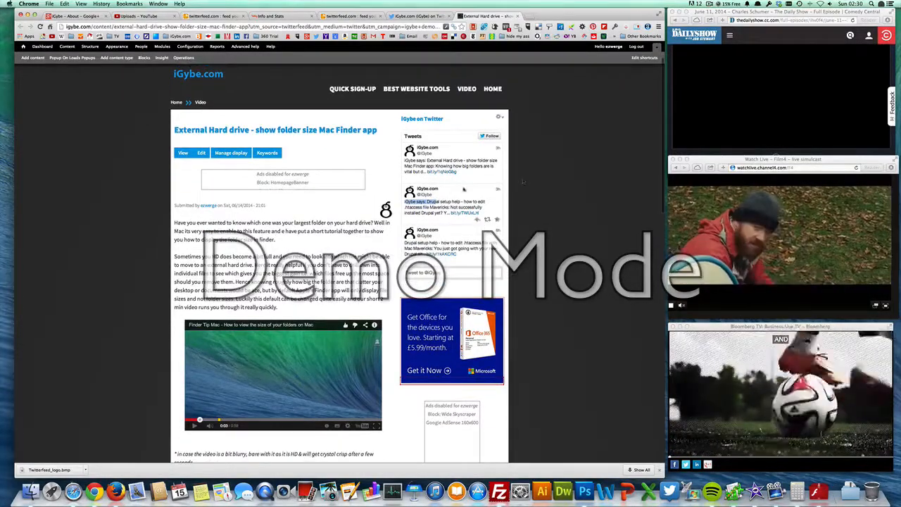
pyautogui.scroll(2, 299, 173)
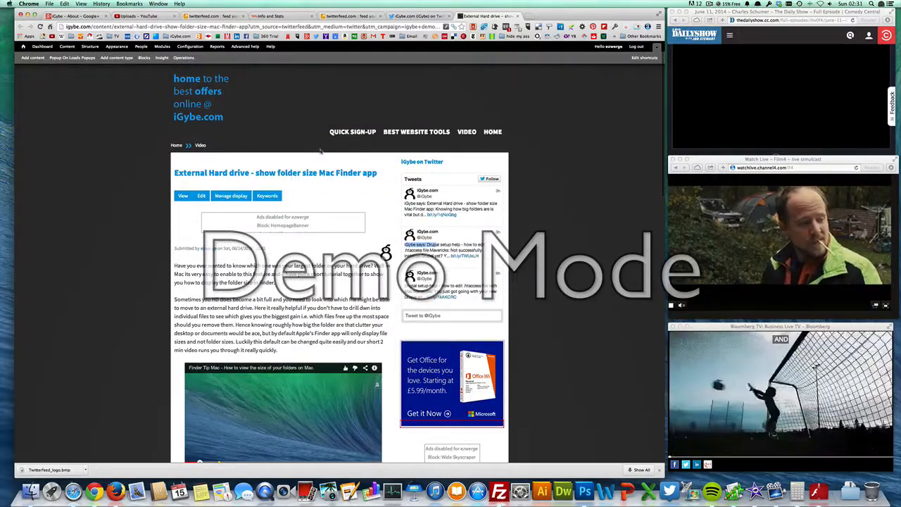
# Go to the igybe.com home page and open the Twitter feed tutorial post
pyautogui.click(211, 105)
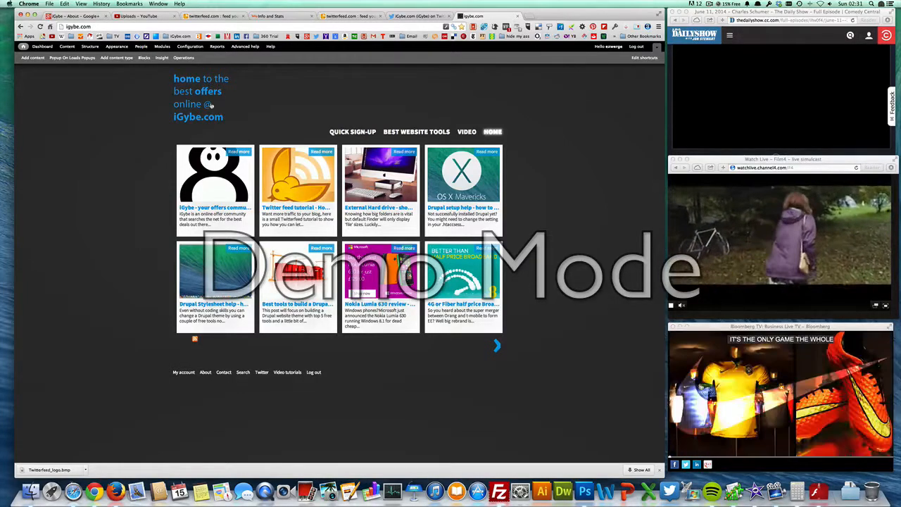
pyautogui.click(298, 176)
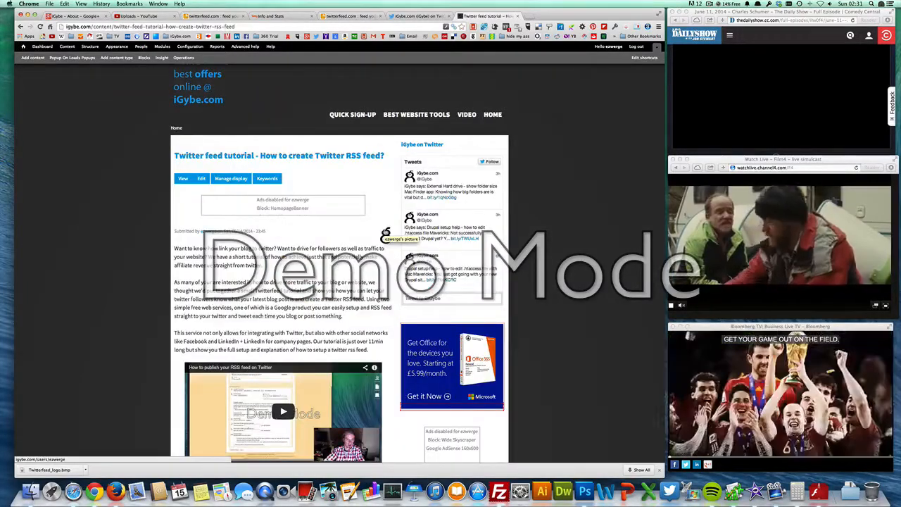